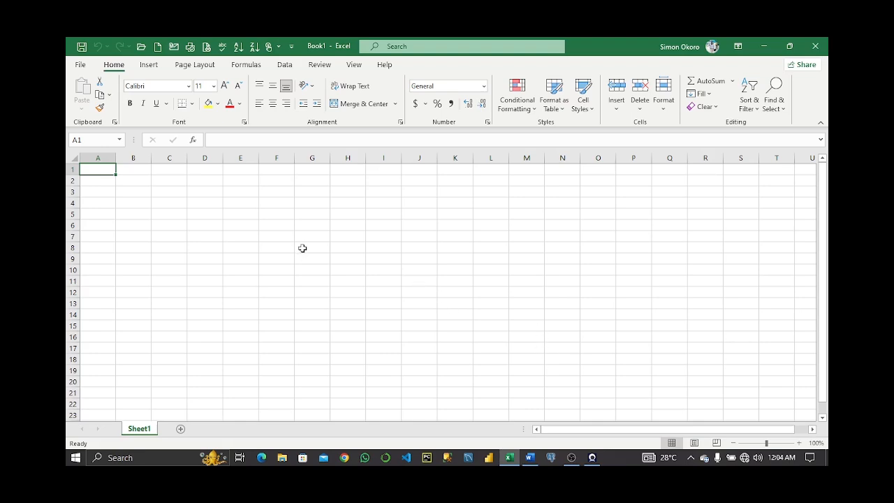
Import the file bakery_sales_dataset from the Documents > New folder as a text/CSV data source.
{"action": "left_click", "coordinate": [285, 64]}
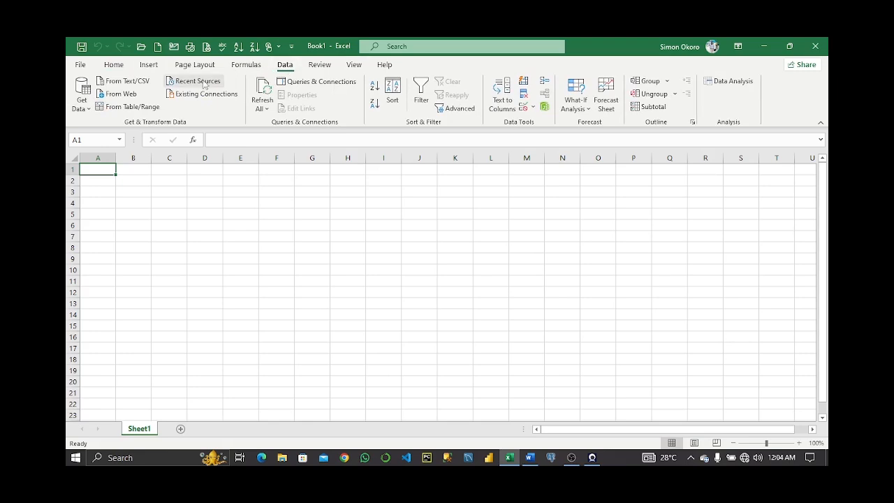
{"action": "left_click", "coordinate": [90, 110]}
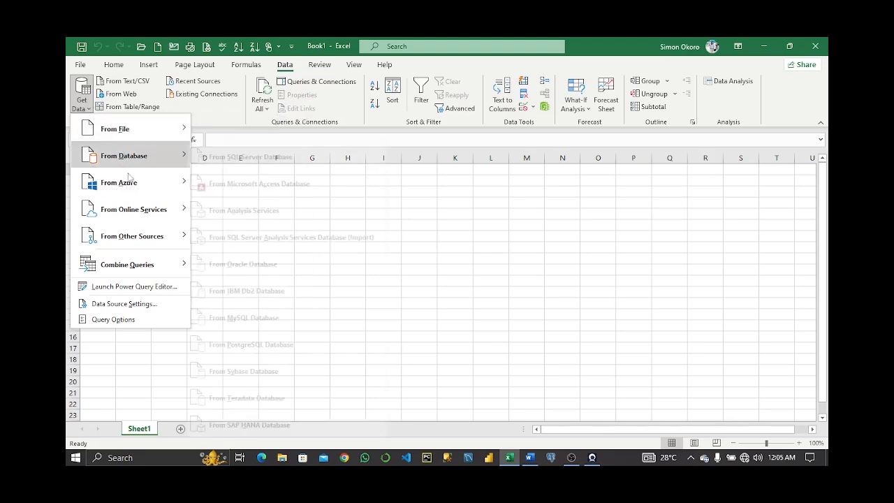
{"action": "mouse_move", "coordinate": [117, 133]}
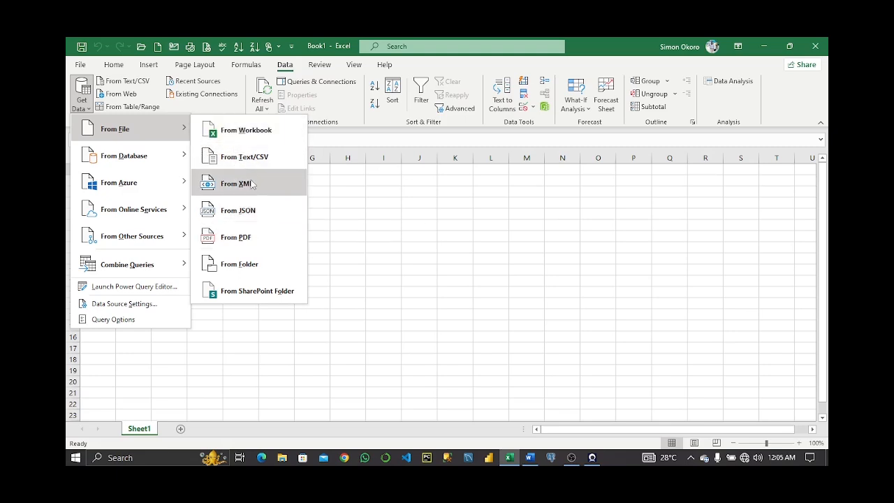
{"action": "mouse_move", "coordinate": [145, 162]}
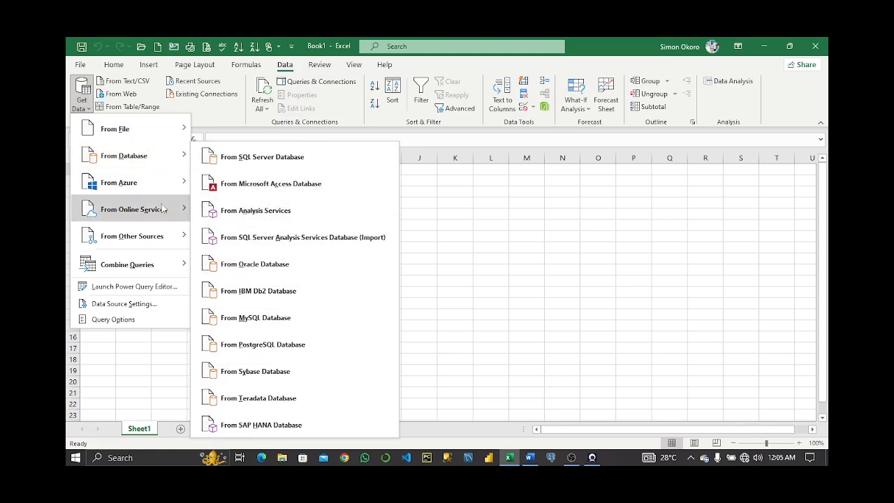
{"action": "mouse_move", "coordinate": [124, 184]}
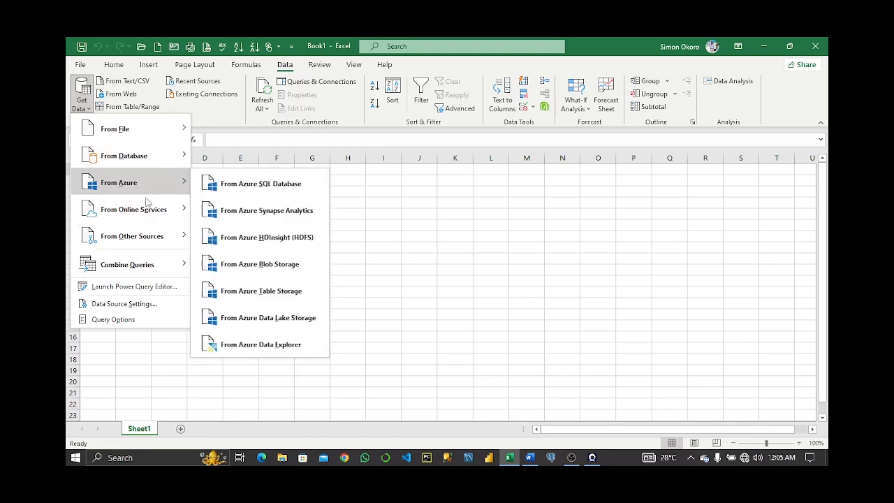
{"action": "mouse_move", "coordinate": [143, 145]}
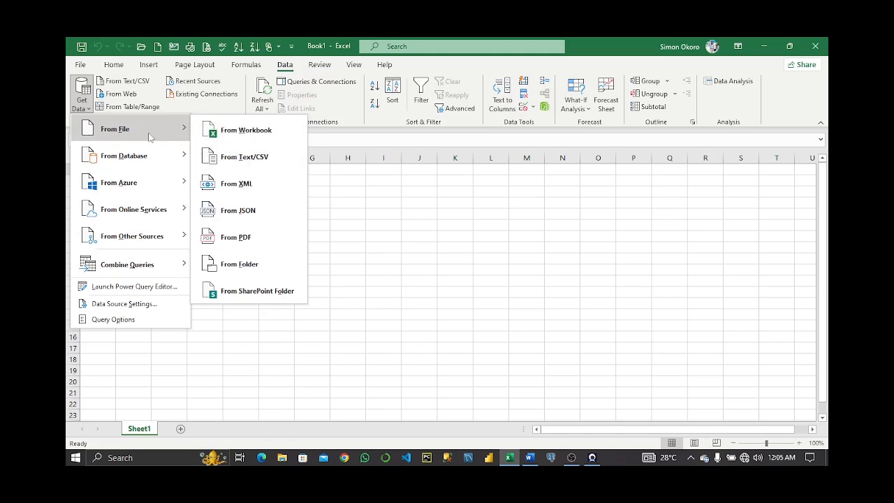
{"action": "left_click", "coordinate": [243, 161]}
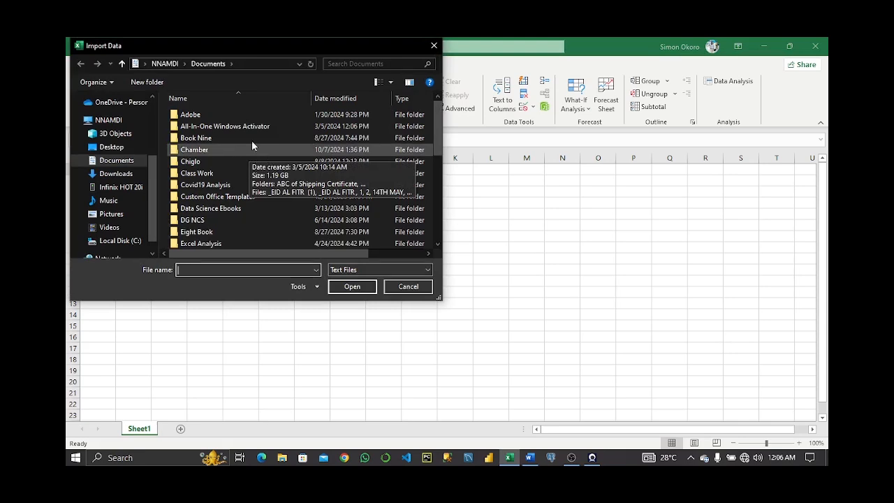
{"action": "left_click", "coordinate": [119, 123]}
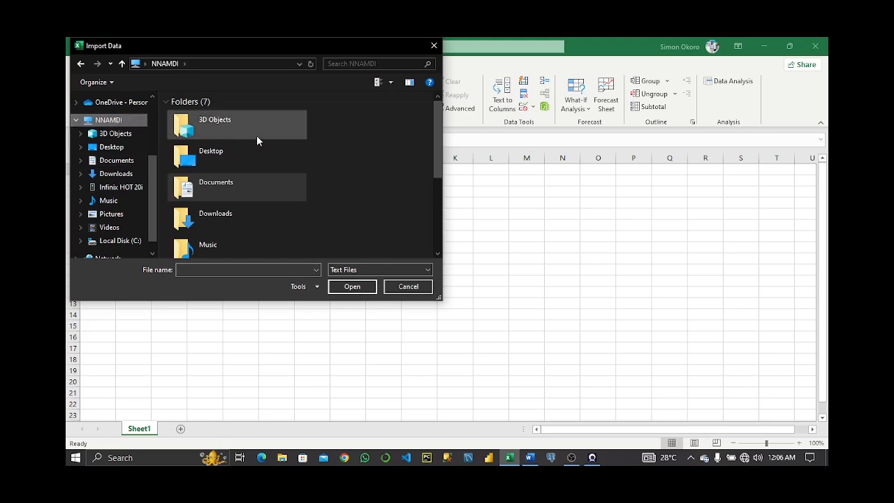
{"action": "double_click", "coordinate": [232, 188]}
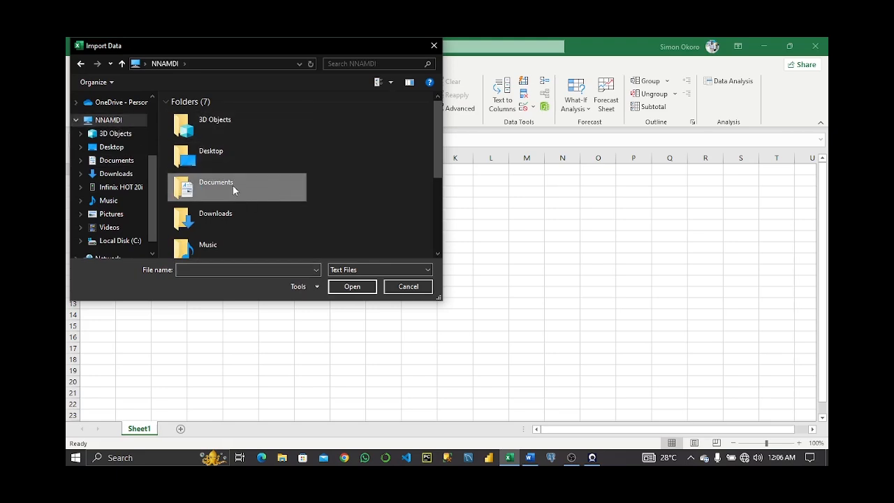
{"action": "scroll", "coordinate": [257, 150], "scroll_direction": "down", "scroll_amount": 3}
{"action": "scroll", "coordinate": [259, 148], "scroll_direction": "down", "scroll_amount": 2}
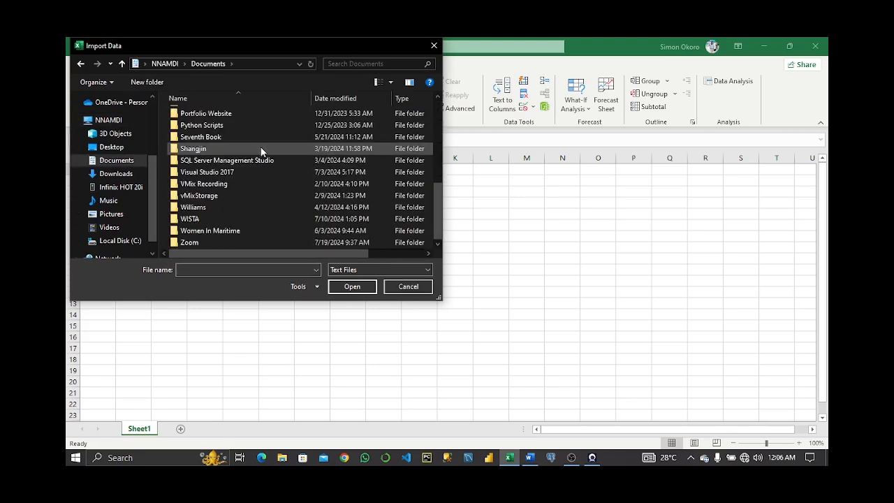
{"action": "scroll", "coordinate": [261, 152], "scroll_direction": "up", "scroll_amount": 3}
{"action": "double_click", "coordinate": [203, 170]}
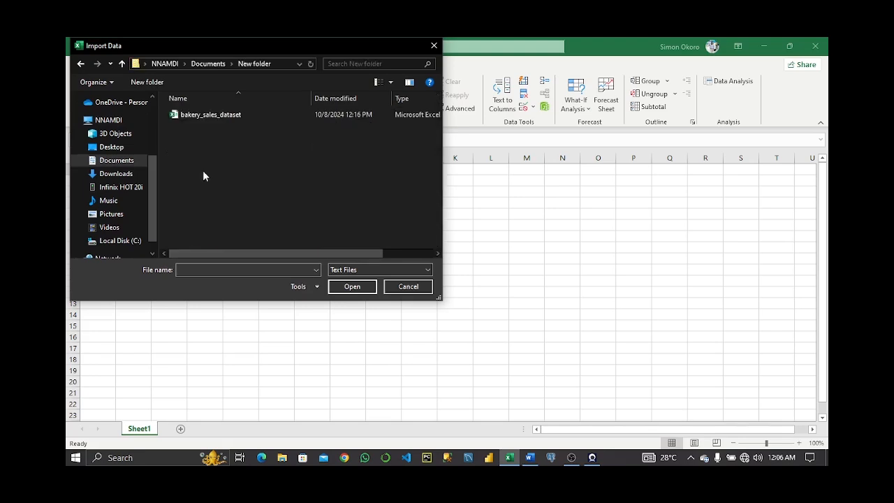
{"action": "left_click", "coordinate": [223, 115]}
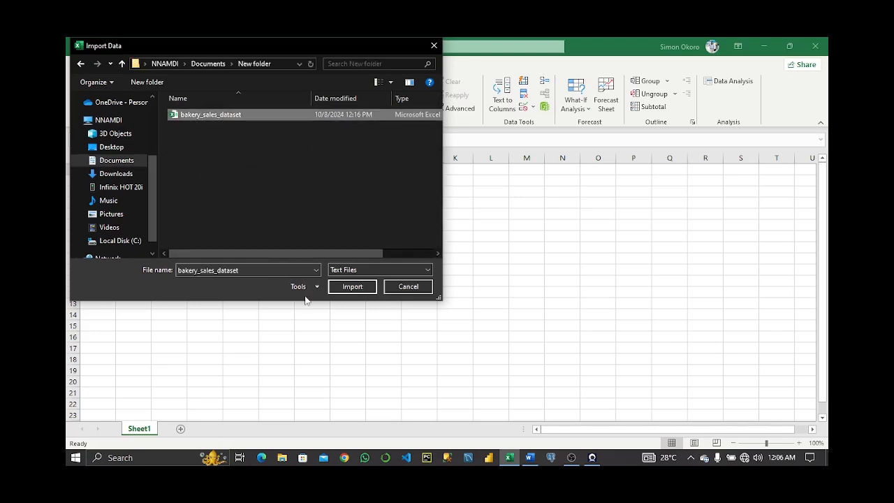
{"action": "left_click", "coordinate": [351, 287]}
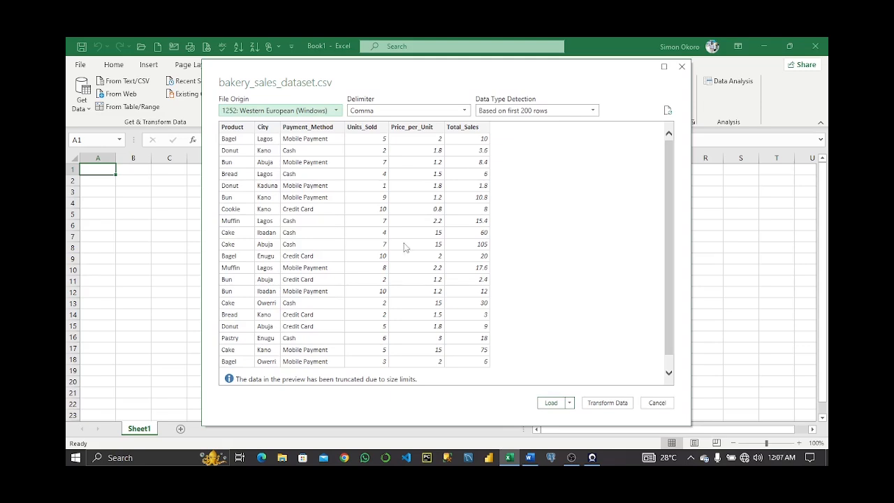
Set data type detection to Based on entire dataset and open the data in Power Query Editor for transforming.
{"action": "left_click", "coordinate": [587, 110]}
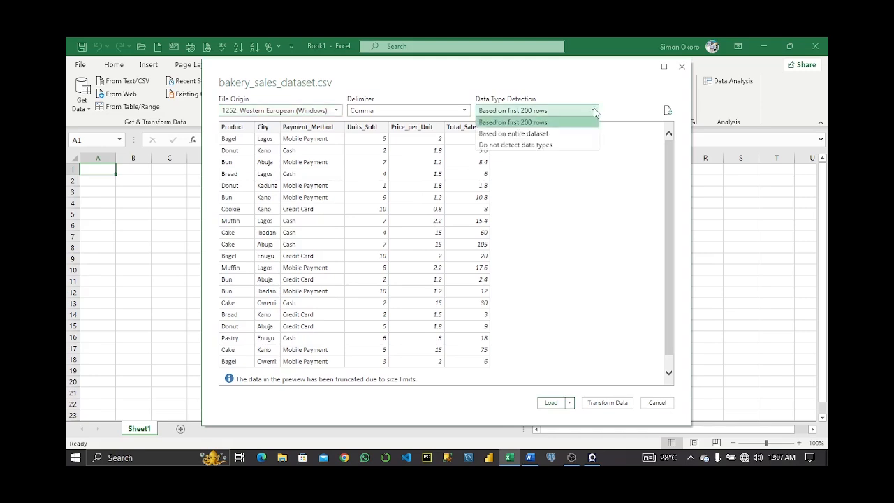
{"action": "left_click", "coordinate": [542, 134]}
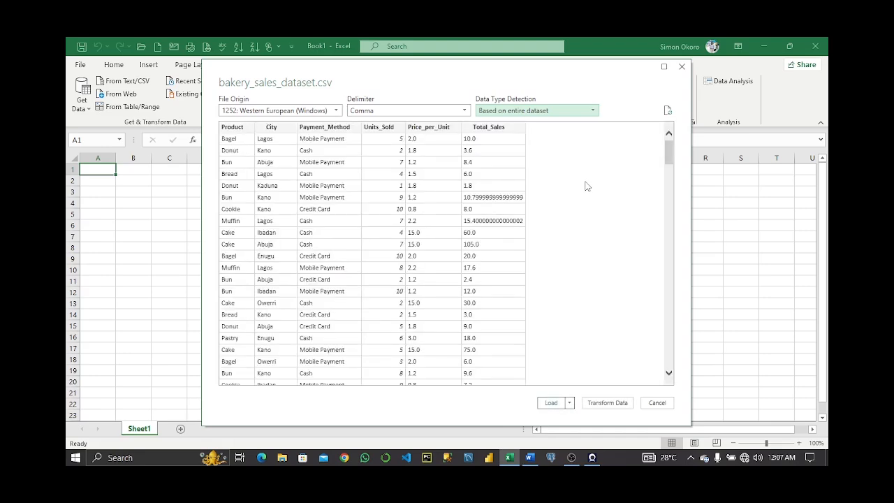
{"action": "left_click", "coordinate": [608, 404]}
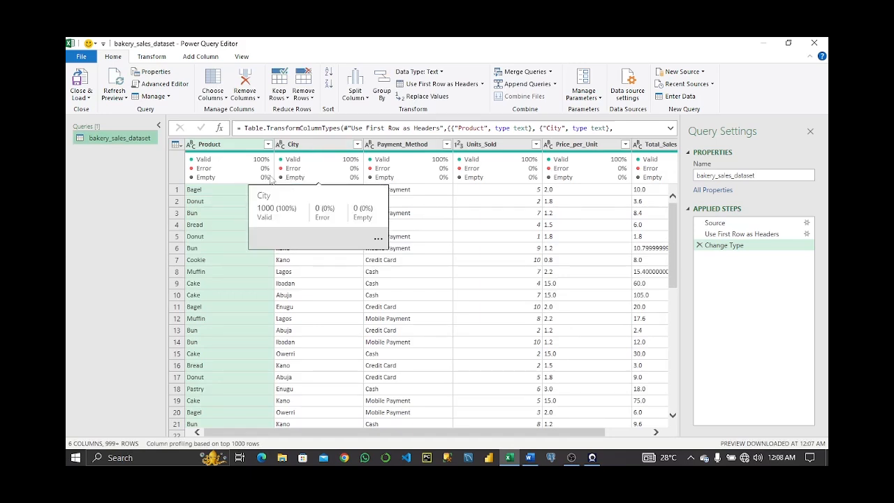
Check the Product column's statistics and count the table's rows, then delete the row-count step.
{"action": "mouse_move", "coordinate": [232, 176]}
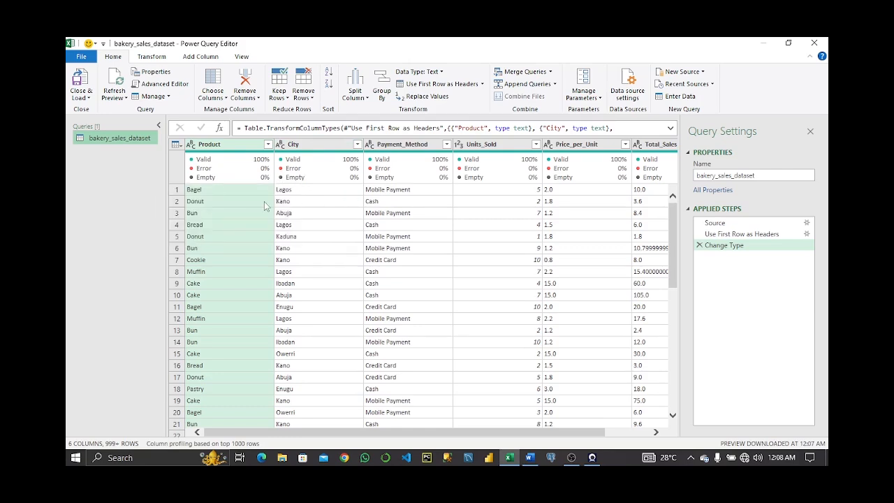
{"action": "left_click", "coordinate": [220, 176]}
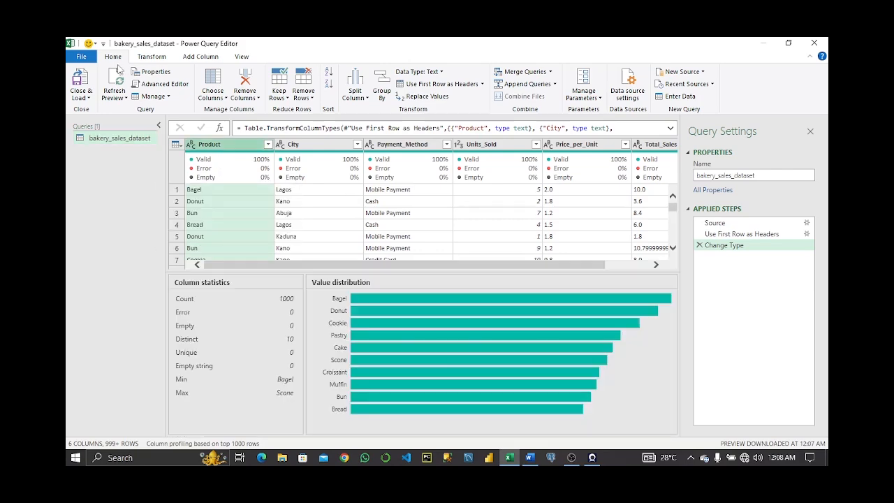
{"action": "left_click", "coordinate": [151, 56]}
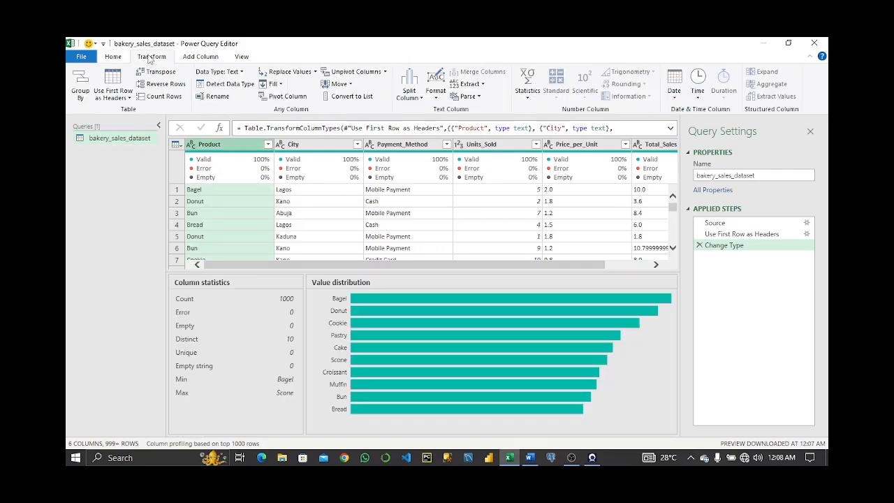
{"action": "left_click", "coordinate": [163, 97]}
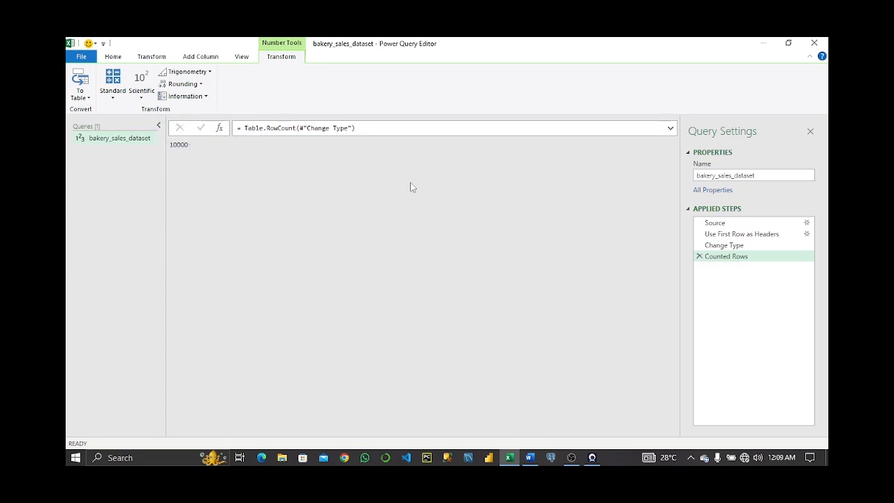
{"action": "left_click", "coordinate": [699, 256]}
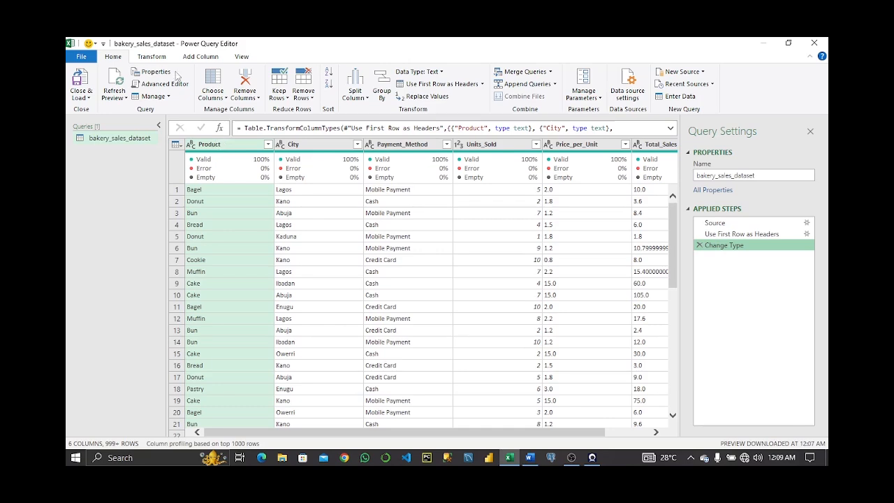
Add an index column starting from 1.
{"action": "left_click", "coordinate": [198, 58]}
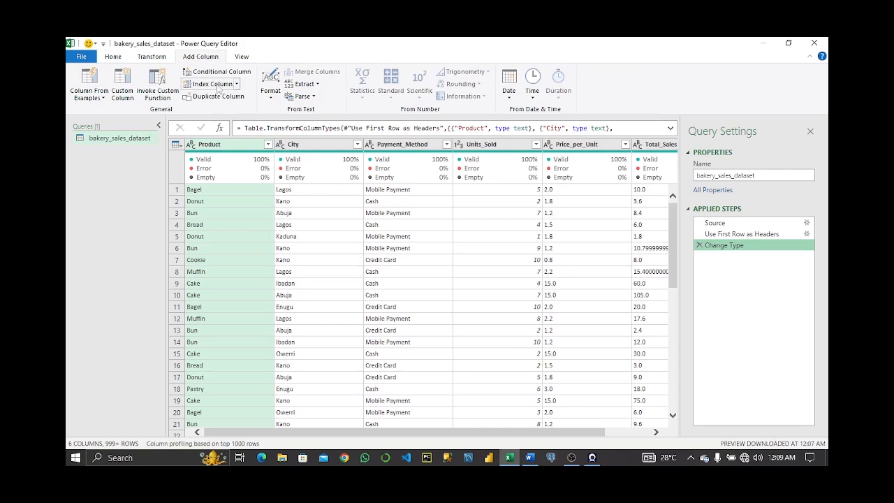
{"action": "left_click", "coordinate": [237, 85]}
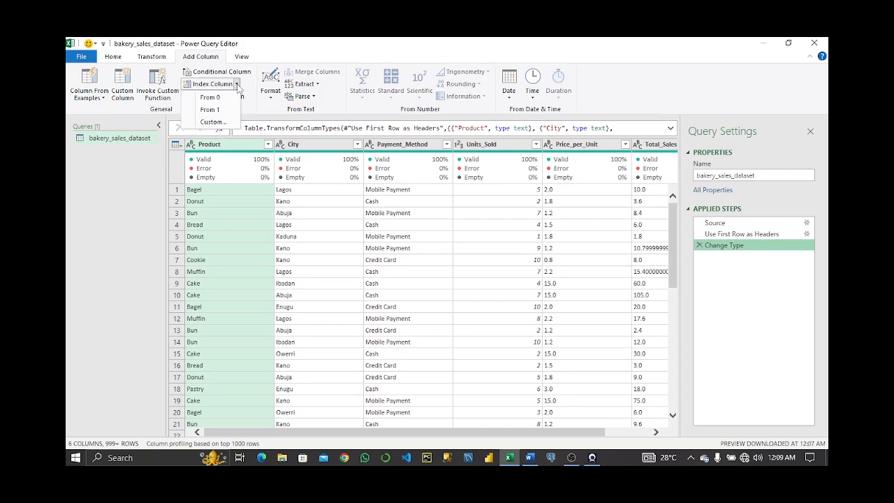
{"action": "left_click", "coordinate": [212, 110]}
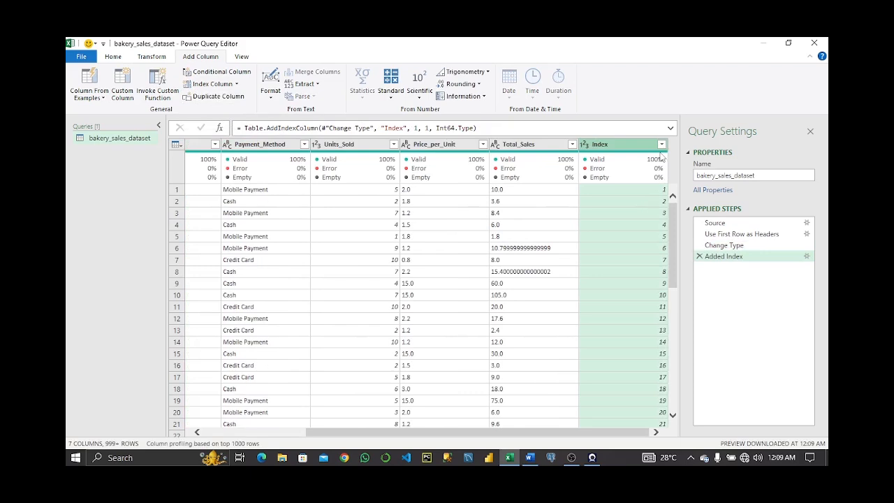
Move the Index column to the beginning of the table.
{"action": "right_click", "coordinate": [626, 148]}
{"action": "mouse_move", "coordinate": [657, 385]}
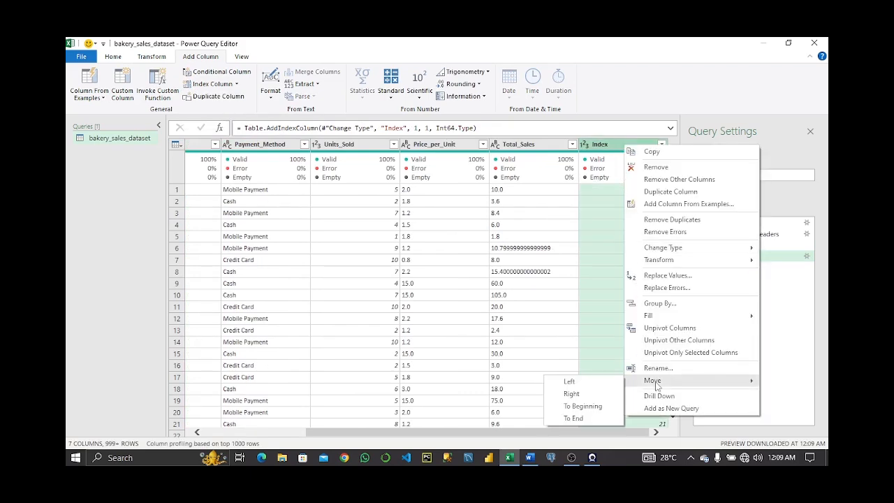
{"action": "left_click", "coordinate": [582, 405]}
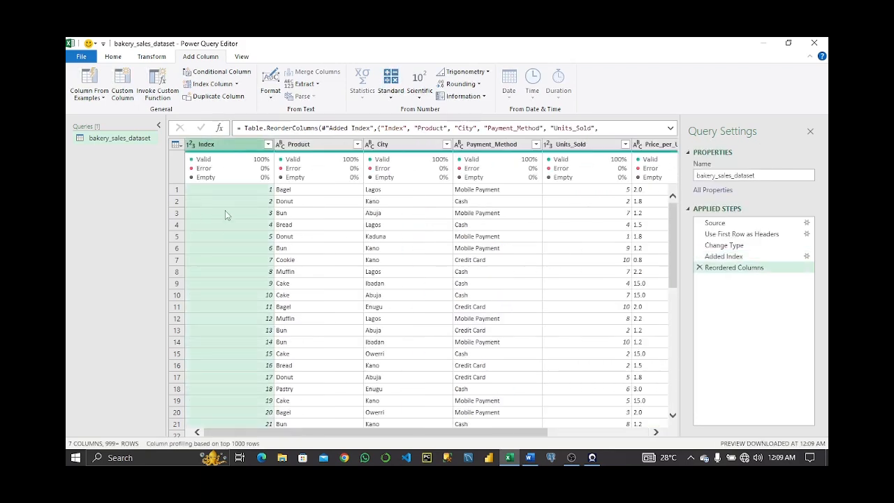
Change the Index column's data type to Text.
{"action": "left_click", "coordinate": [190, 145]}
{"action": "left_click", "coordinate": [221, 275]}
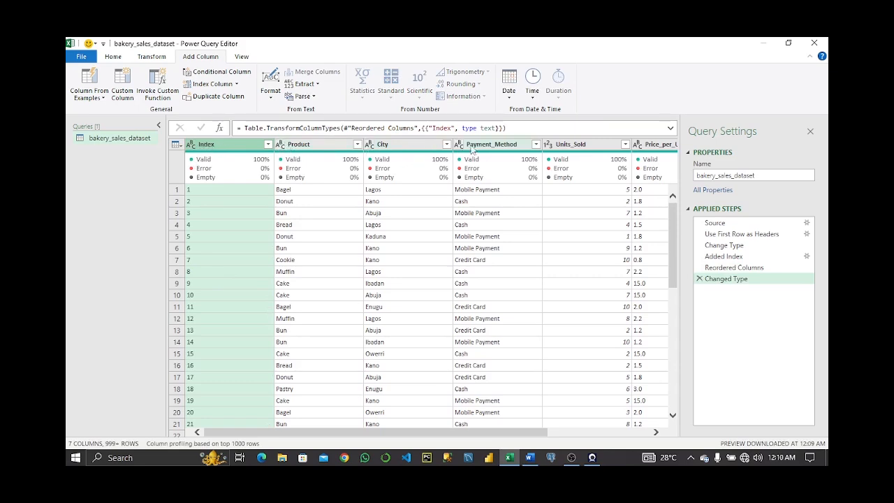
Change the Price_per_Unit and Total_Sales columns to the Currency data type.
{"action": "left_click_drag", "start_coordinate": [520, 433], "coordinate": [623, 429]}
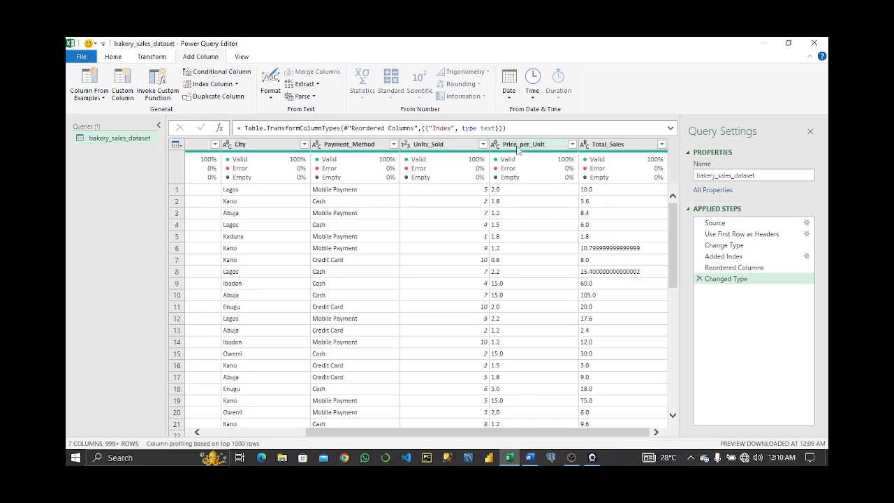
{"action": "left_click", "coordinate": [496, 144]}
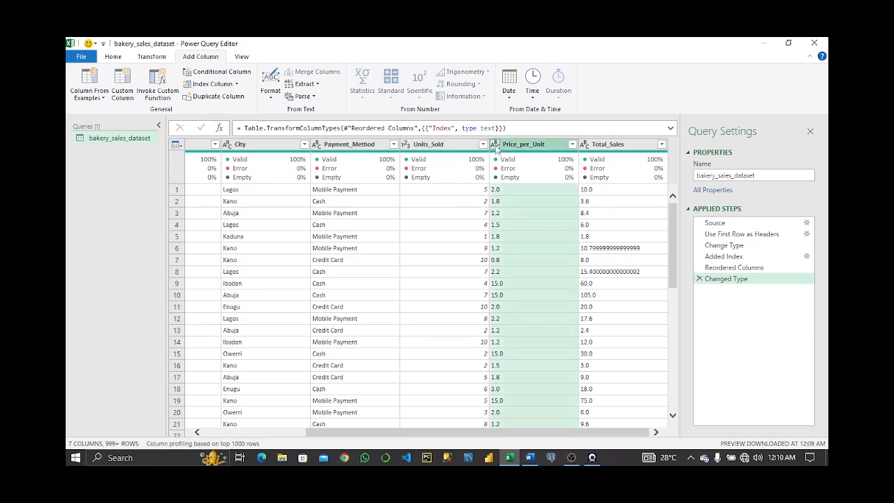
{"action": "left_click", "coordinate": [527, 230]}
{"action": "left_click", "coordinate": [615, 144]}
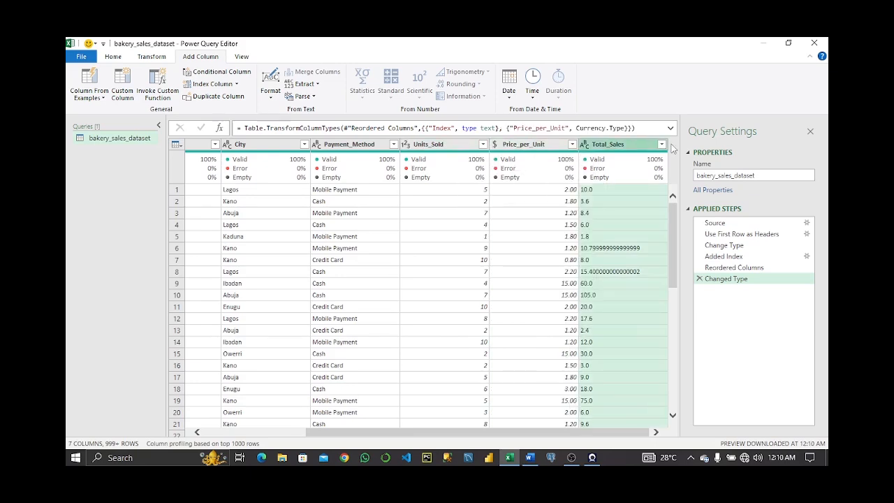
{"action": "left_click", "coordinate": [584, 144]}
{"action": "left_click", "coordinate": [607, 170]}
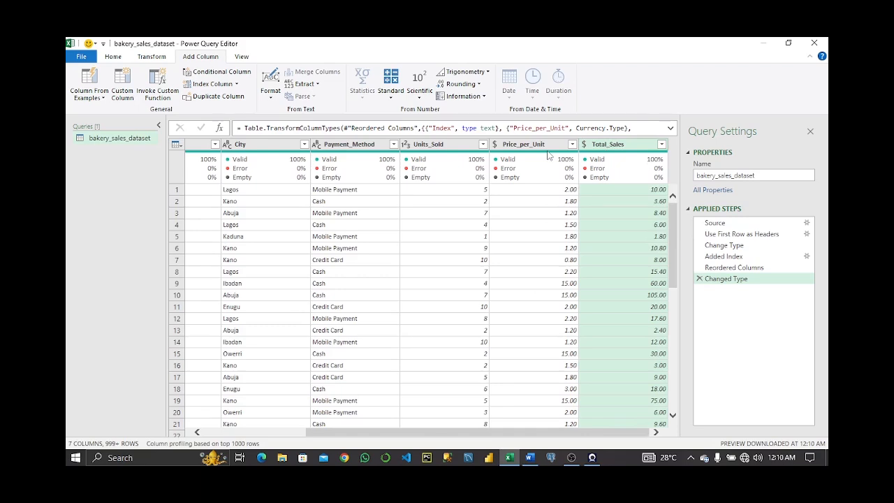
Open the Product column filter, load the full value list, and apply it with all products selected.
{"action": "mouse_move", "coordinate": [536, 161]}
{"action": "scroll", "coordinate": [232, 263], "scroll_direction": "left", "scroll_amount": 3}
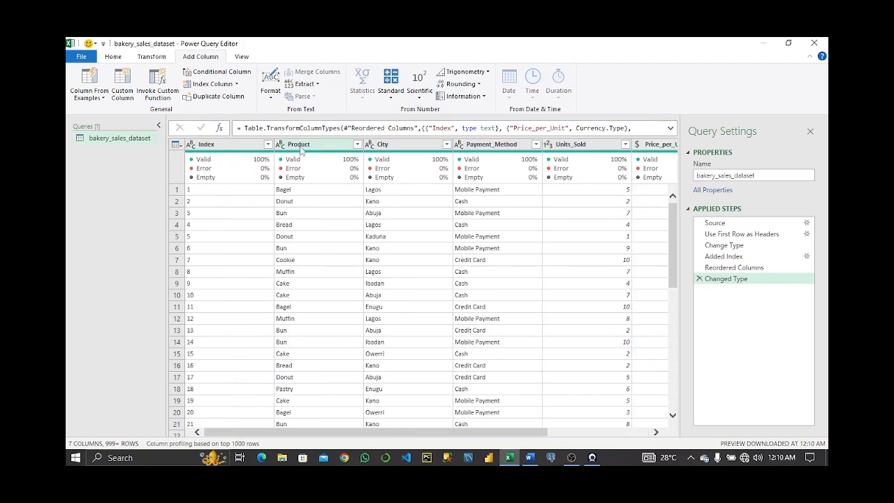
{"action": "left_click", "coordinate": [358, 144]}
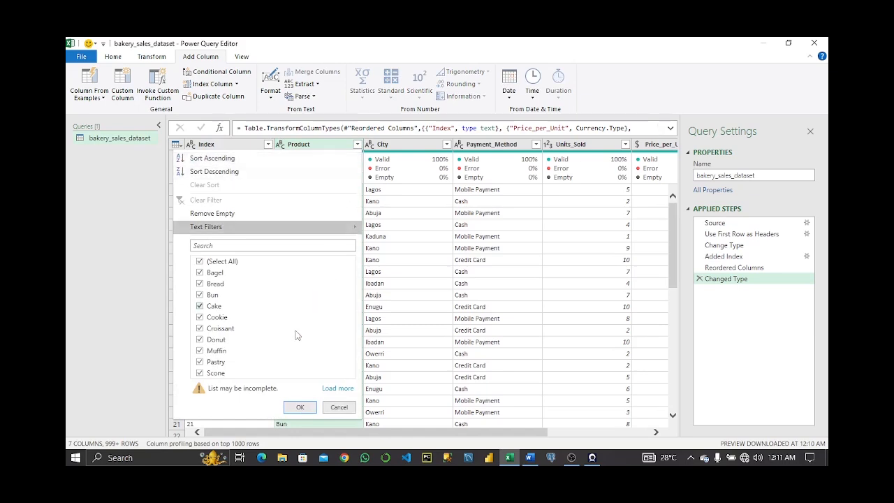
{"action": "left_click", "coordinate": [341, 389]}
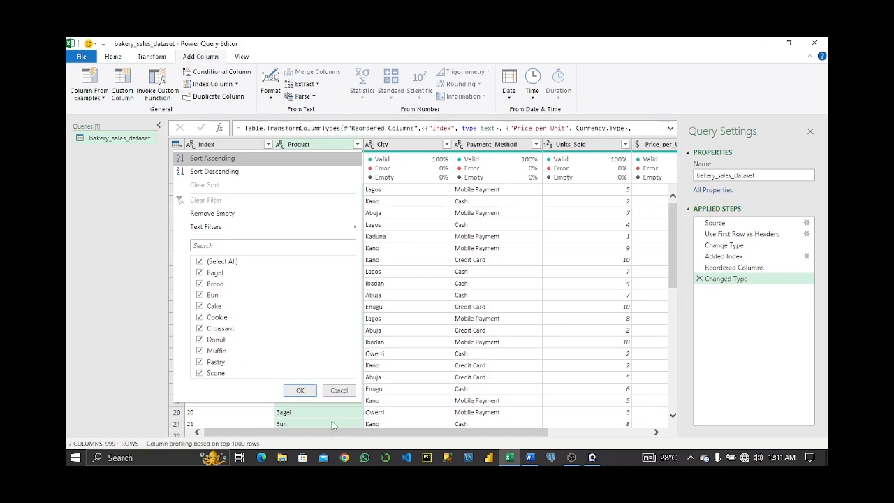
{"action": "left_click", "coordinate": [300, 393]}
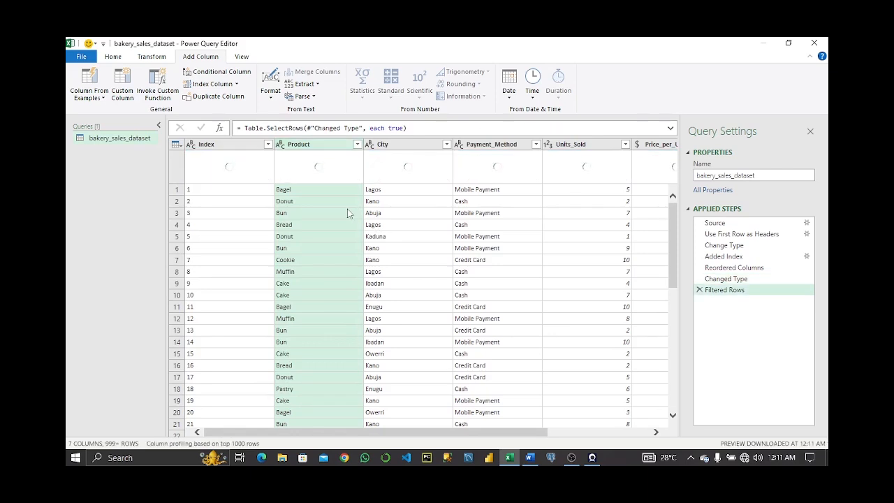
Open the City column filter, load its full value list, and apply it with all cities selected.
{"action": "left_click", "coordinate": [446, 145]}
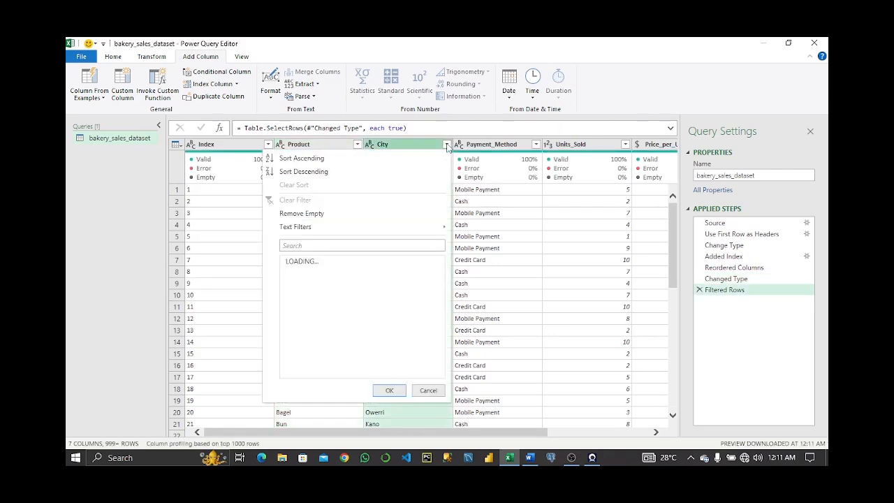
{"action": "left_click", "coordinate": [421, 390]}
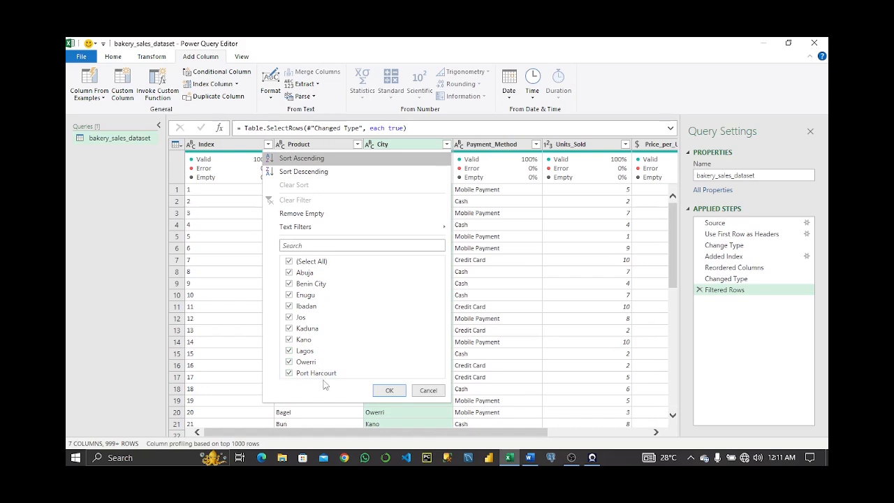
{"action": "left_click", "coordinate": [389, 391]}
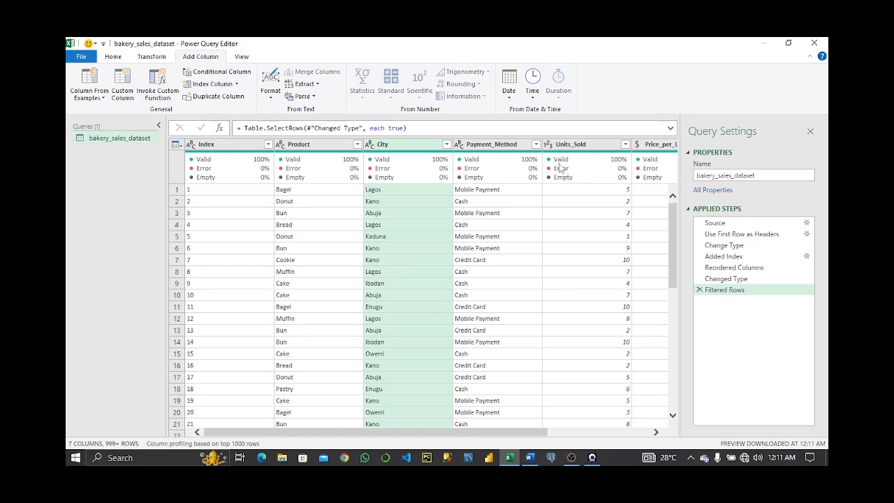
Open the Payment_Method column filter and apply it with all payment methods selected.
{"action": "mouse_move", "coordinate": [486, 158]}
{"action": "left_click", "coordinate": [536, 144]}
{"action": "left_click", "coordinate": [517, 321]}
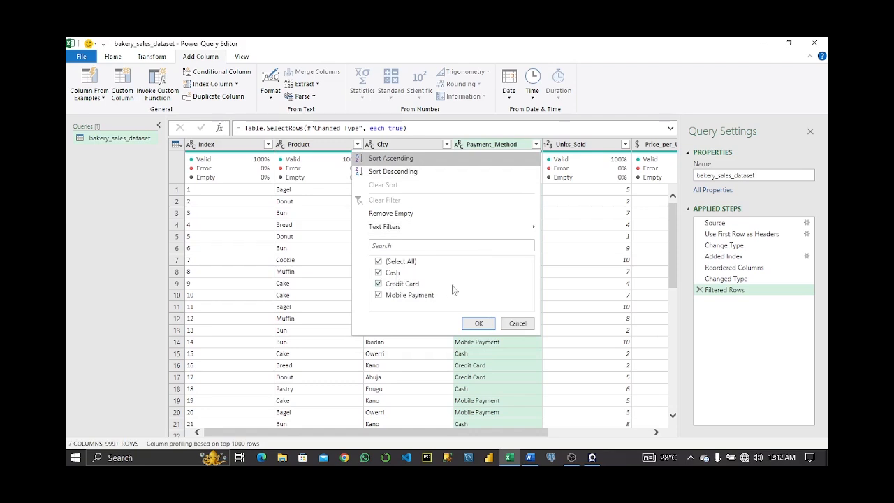
{"action": "left_click", "coordinate": [484, 328]}
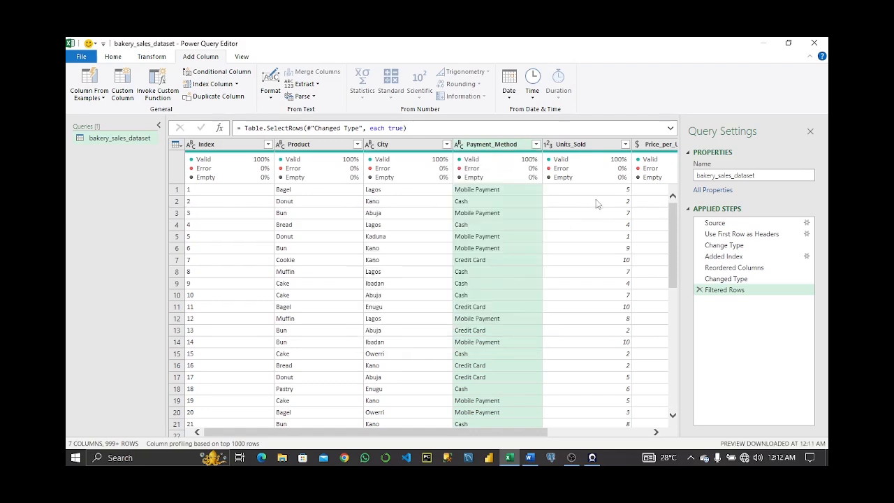
Close the Power Query Editor and load the query into an Excel worksheet table.
{"action": "scroll", "coordinate": [545, 289], "scroll_direction": "right", "scroll_amount": 2}
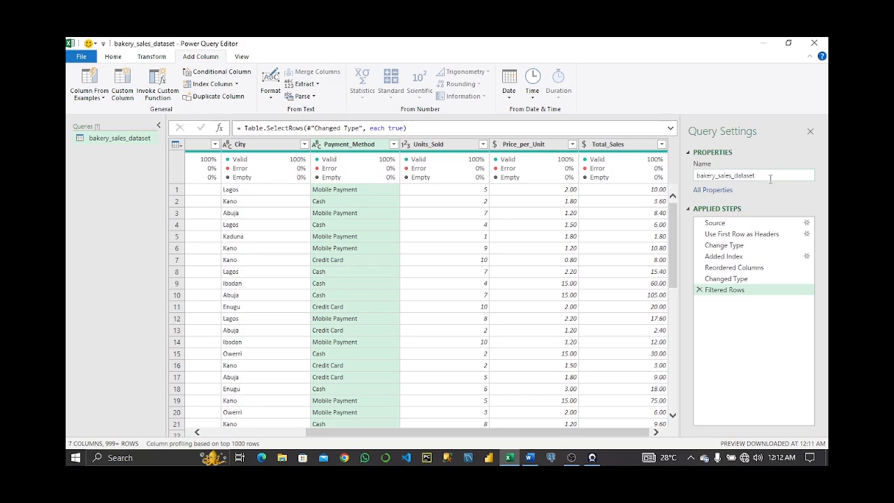
{"action": "left_click", "coordinate": [116, 59]}
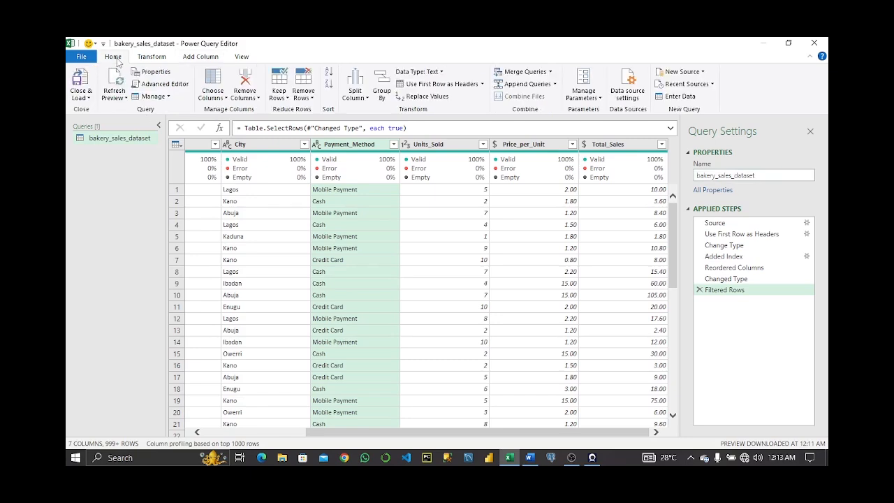
{"action": "left_click", "coordinate": [89, 98]}
{"action": "left_click", "coordinate": [102, 112]}
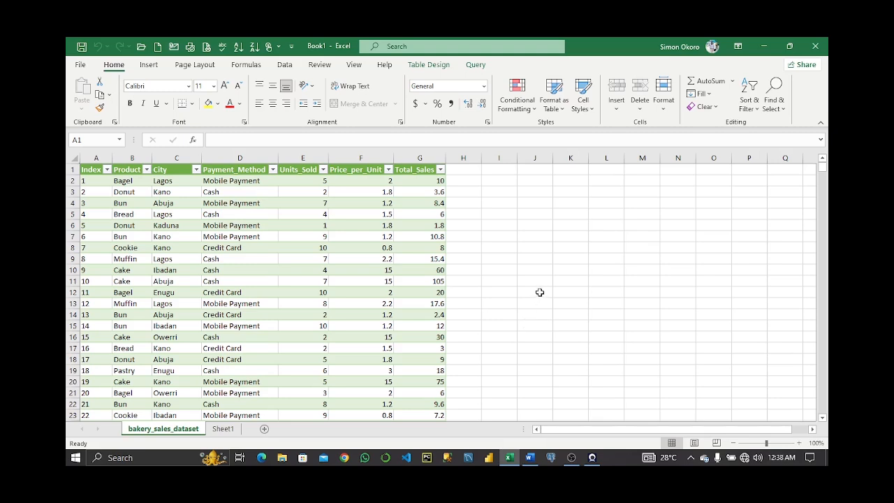
Insert a PivotTable from the bakery_sales_dataset table on a new worksheet, adding the data to the Data Model.
{"action": "left_click", "coordinate": [303, 260]}
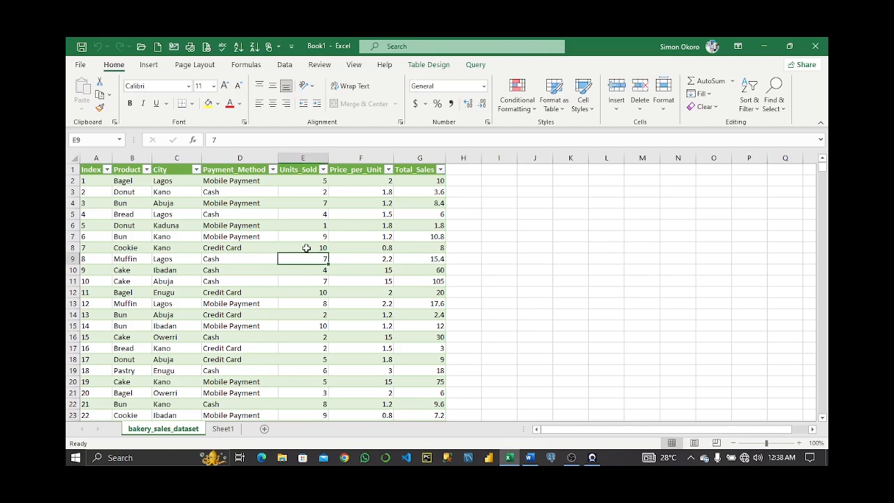
{"action": "left_click", "coordinate": [301, 237]}
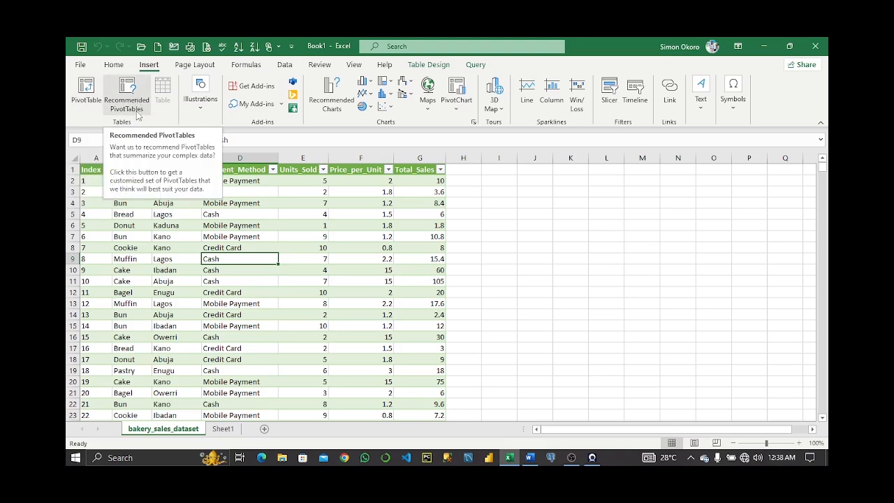
{"action": "left_click", "coordinate": [86, 90]}
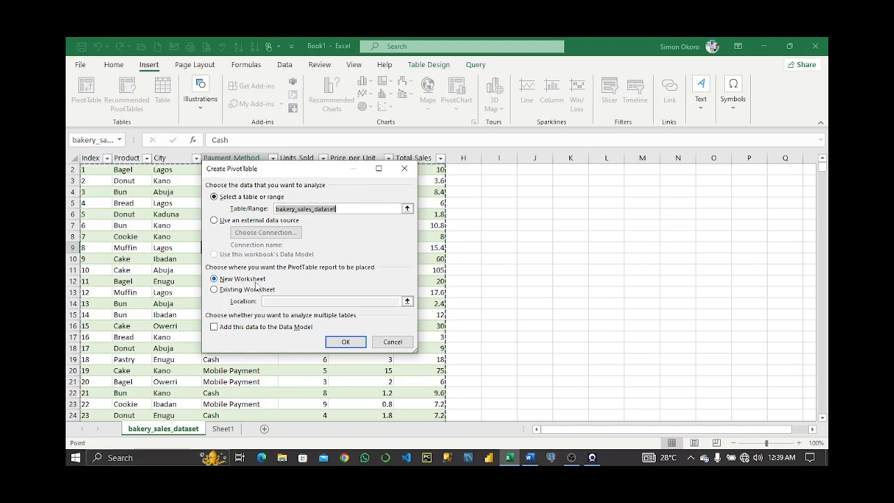
{"action": "left_click", "coordinate": [214, 327]}
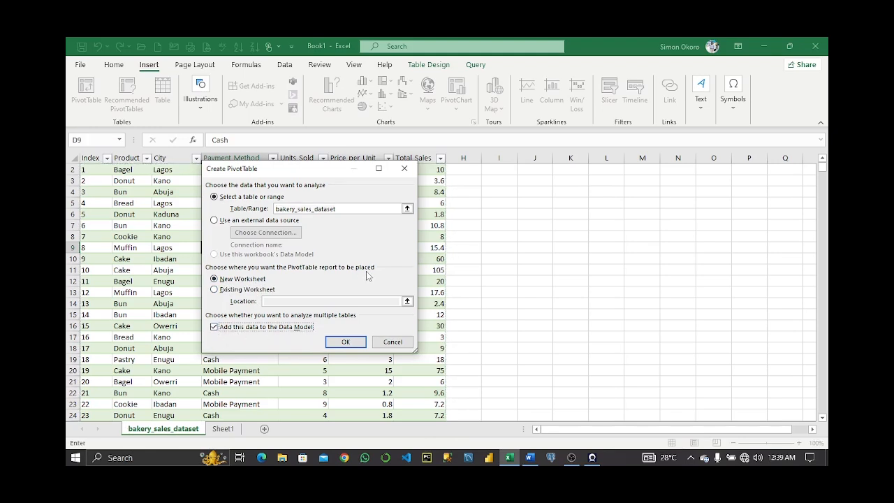
{"action": "left_click", "coordinate": [345, 342]}
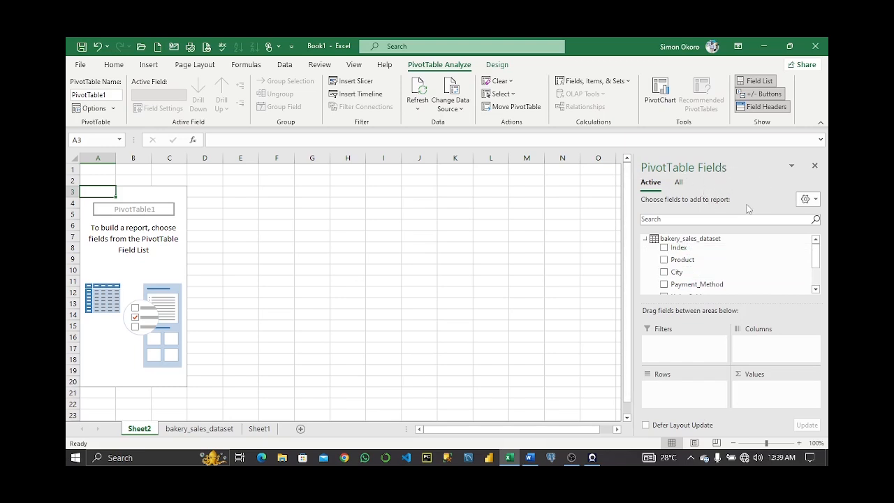
Add the City field to the PivotTable rows.
{"action": "scroll", "coordinate": [694, 257], "scroll_direction": "down", "scroll_amount": 3}
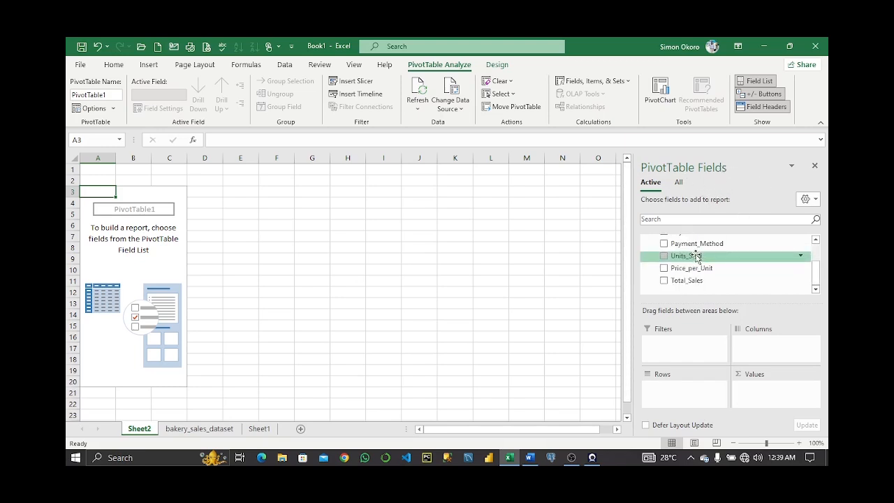
{"action": "scroll", "coordinate": [693, 255], "scroll_direction": "up", "scroll_amount": 3}
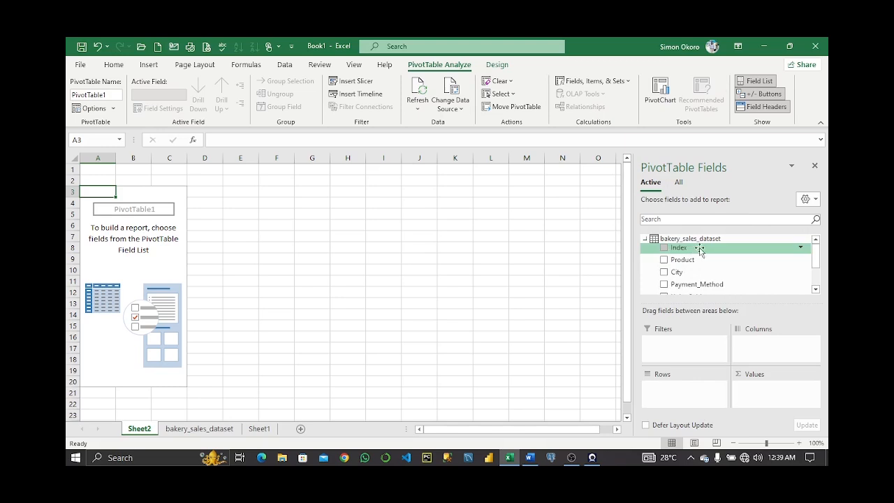
{"action": "left_click", "coordinate": [645, 239]}
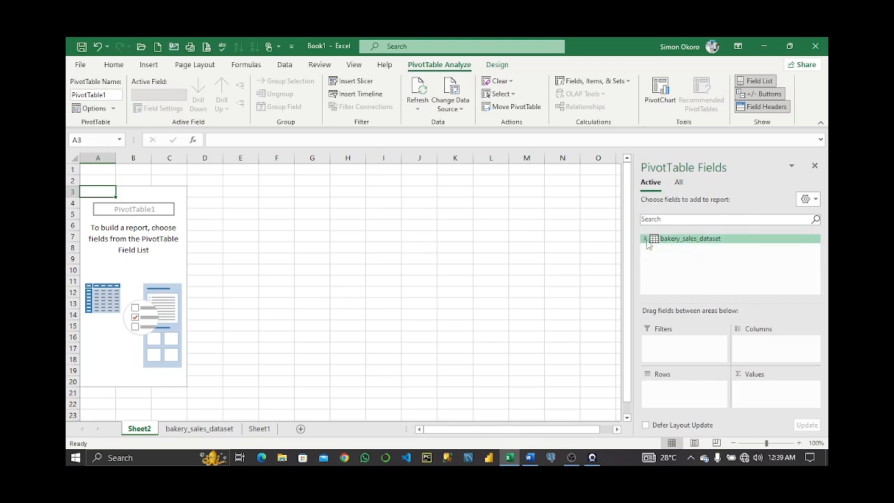
{"action": "left_click", "coordinate": [645, 239]}
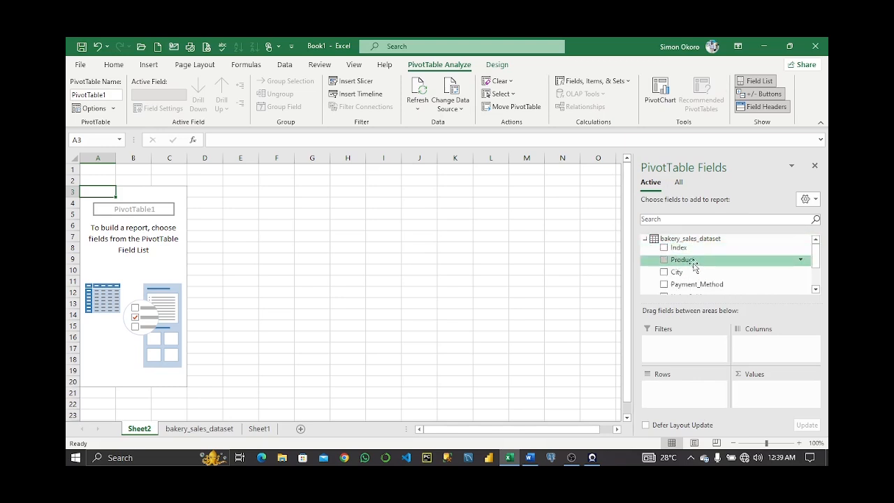
{"action": "scroll", "coordinate": [684, 266], "scroll_direction": "down", "scroll_amount": 1}
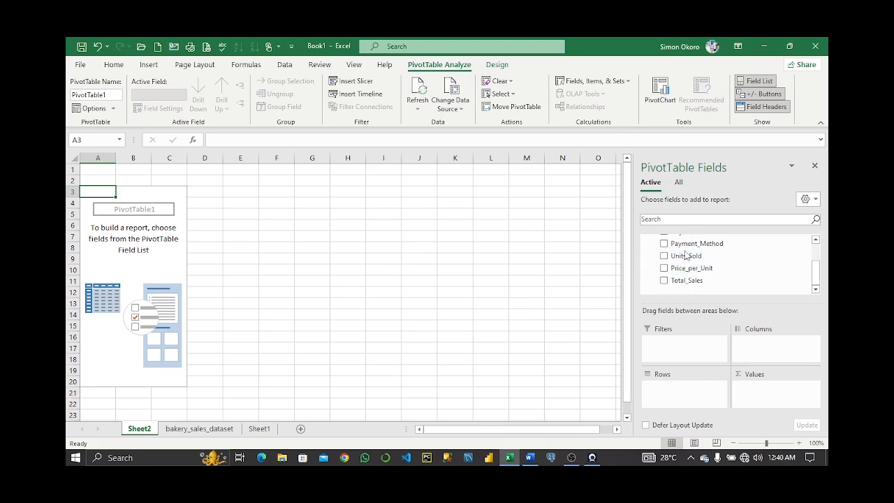
{"action": "left_click", "coordinate": [202, 429]}
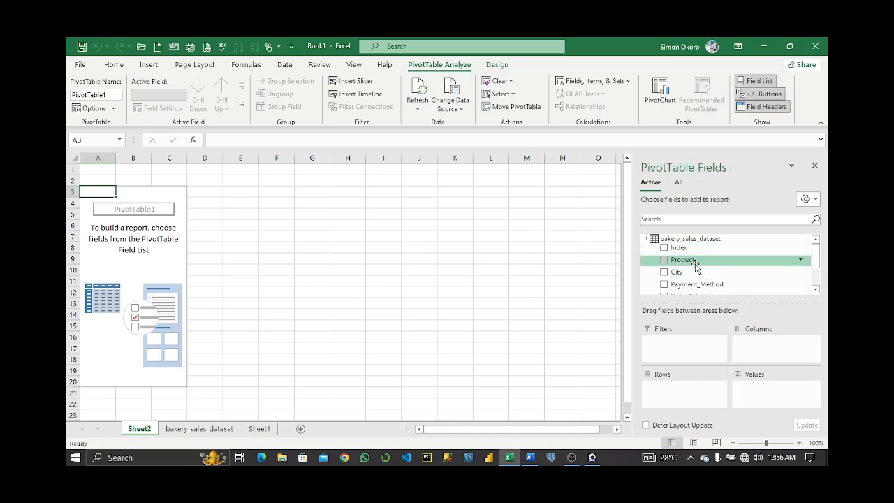
{"action": "scroll", "coordinate": [691, 267], "scroll_direction": "down", "scroll_amount": 1}
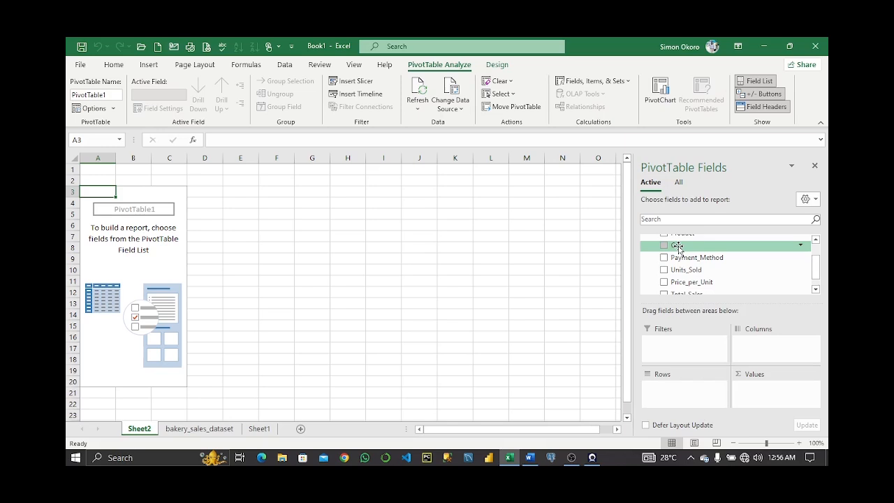
{"action": "left_click_drag", "start_coordinate": [678, 248], "coordinate": [664, 389]}
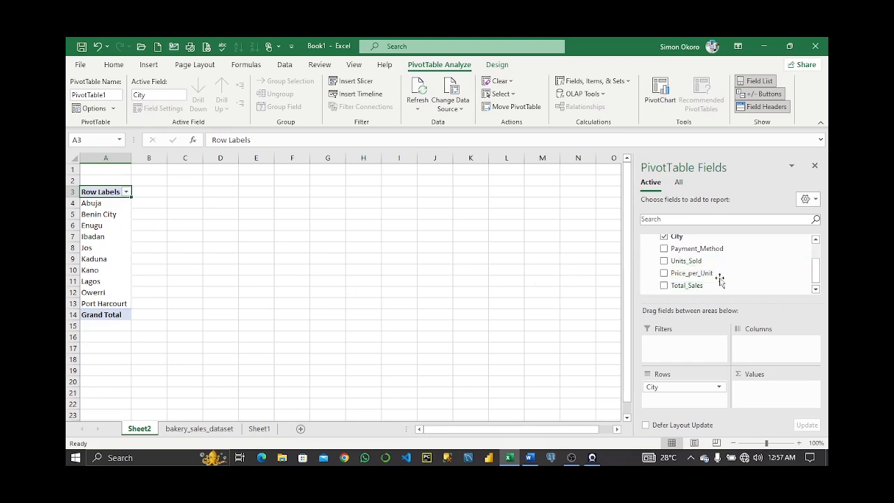
Place Product in the PivotTable columns and Total_Sales in the values area.
{"action": "scroll", "coordinate": [681, 256], "scroll_direction": "up", "scroll_amount": 2}
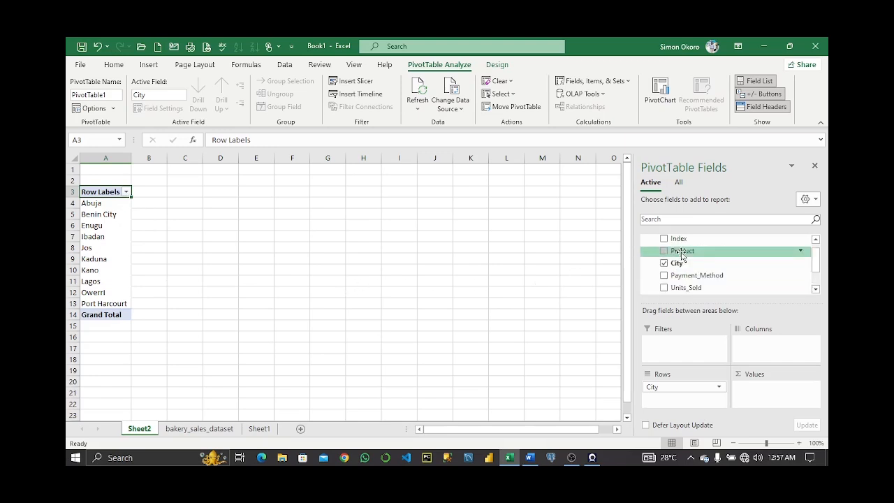
{"action": "left_click_drag", "start_coordinate": [681, 253], "coordinate": [758, 341]}
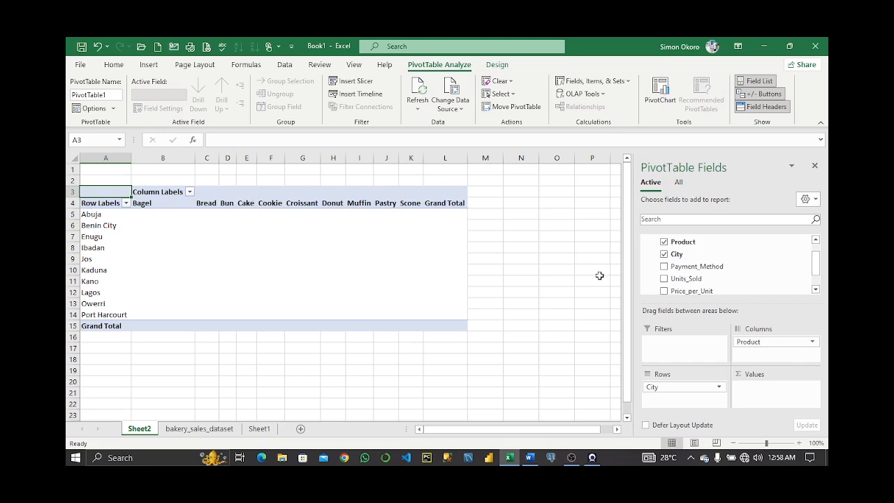
{"action": "scroll", "coordinate": [712, 271], "scroll_direction": "down", "scroll_amount": 1}
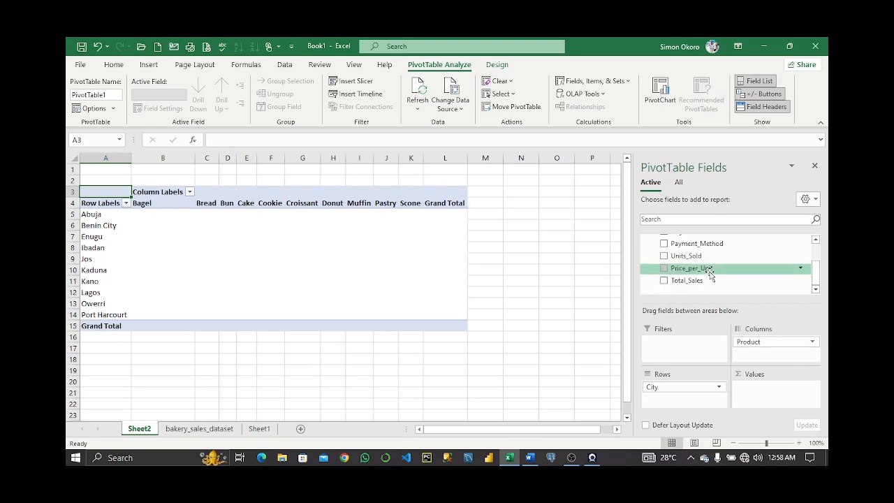
{"action": "left_click_drag", "start_coordinate": [687, 280], "coordinate": [764, 388]}
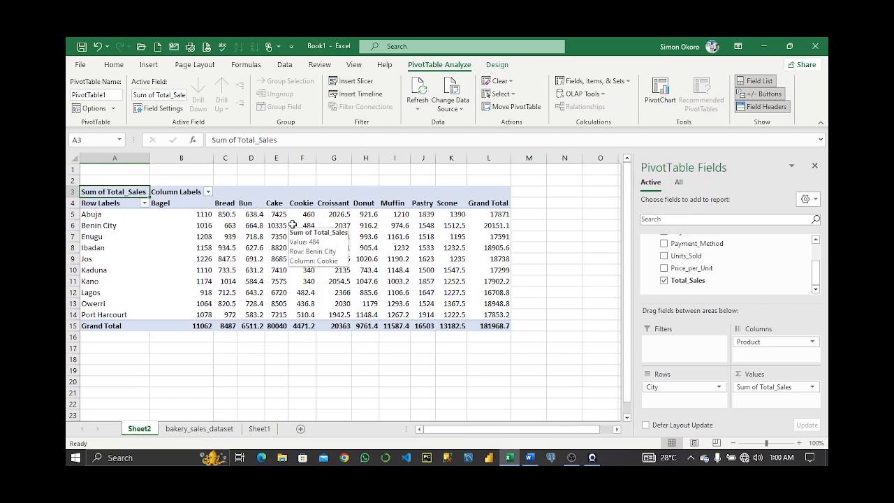
Try to drag the Price_per_Unit field into the rows area.
{"action": "left_click", "coordinate": [395, 237]}
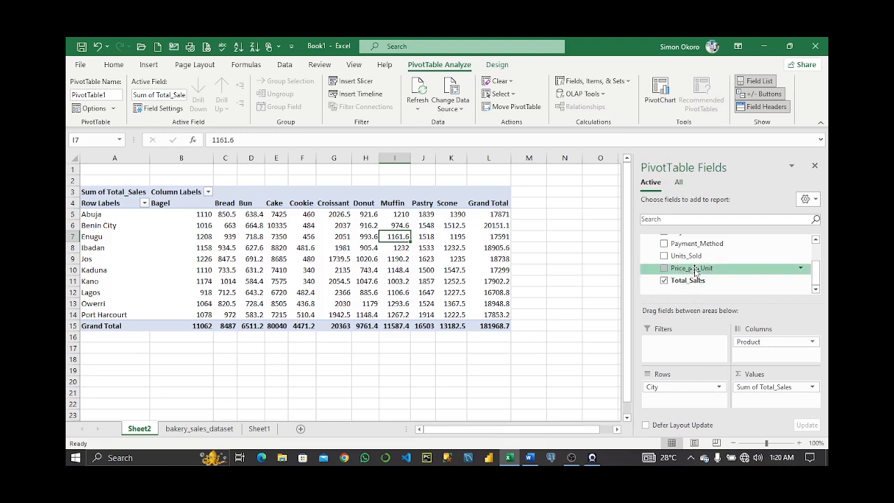
{"action": "left_click_drag", "start_coordinate": [695, 271], "coordinate": [679, 393]}
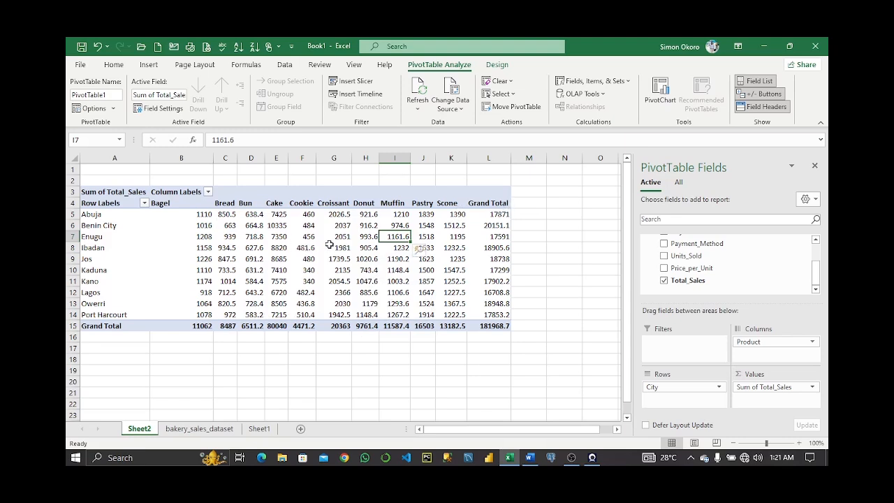
Change the Total_Sales value field to summarize by Count instead of Sum.
{"action": "mouse_move", "coordinate": [329, 246]}
{"action": "mouse_move", "coordinate": [301, 250]}
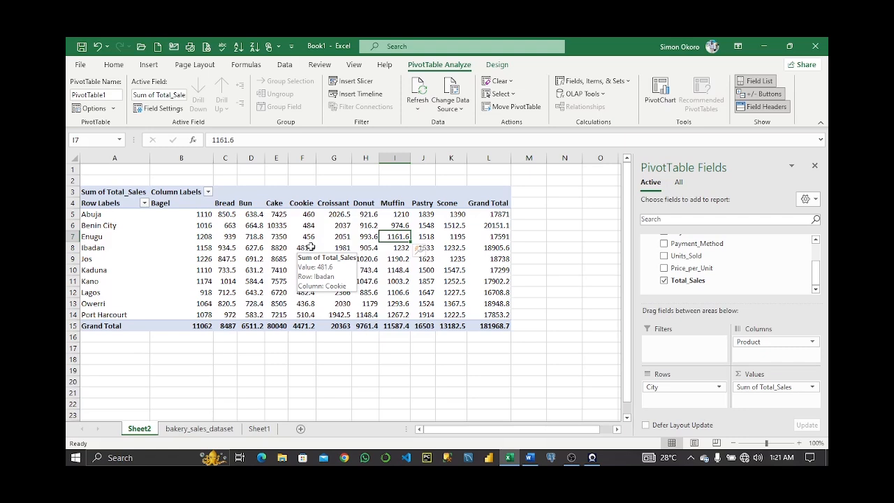
{"action": "left_click", "coordinate": [310, 247]}
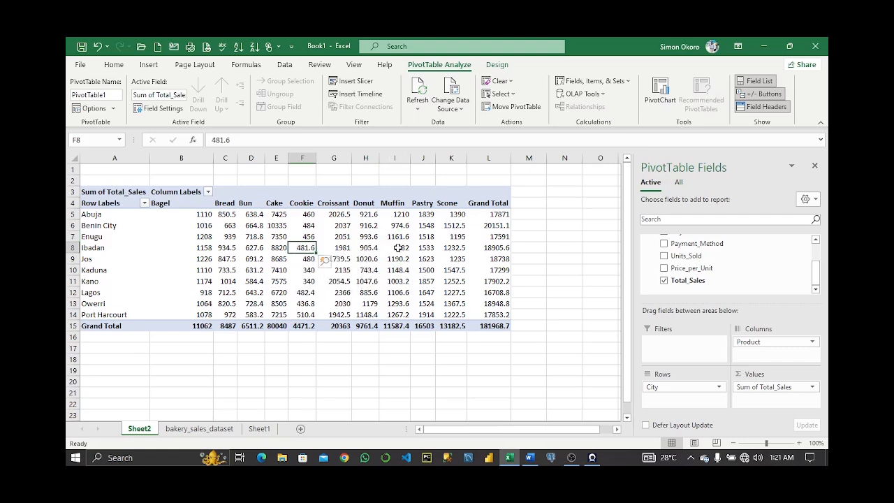
{"action": "left_click", "coordinate": [397, 247]}
{"action": "right_click", "coordinate": [398, 248]}
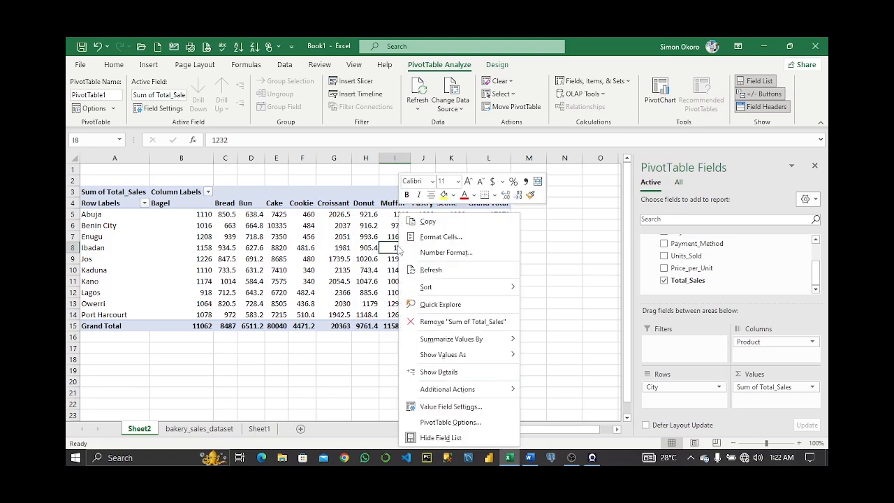
{"action": "left_click", "coordinate": [451, 406]}
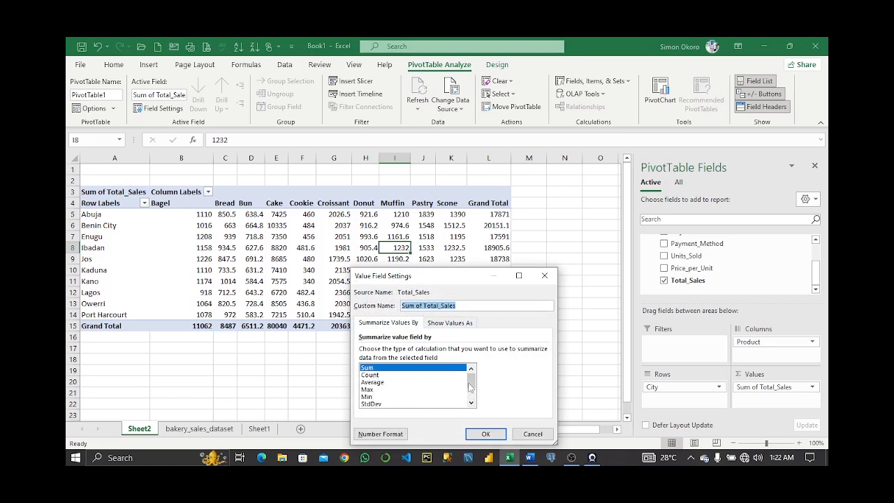
{"action": "scroll", "coordinate": [470, 387], "scroll_direction": "down", "scroll_amount": 2}
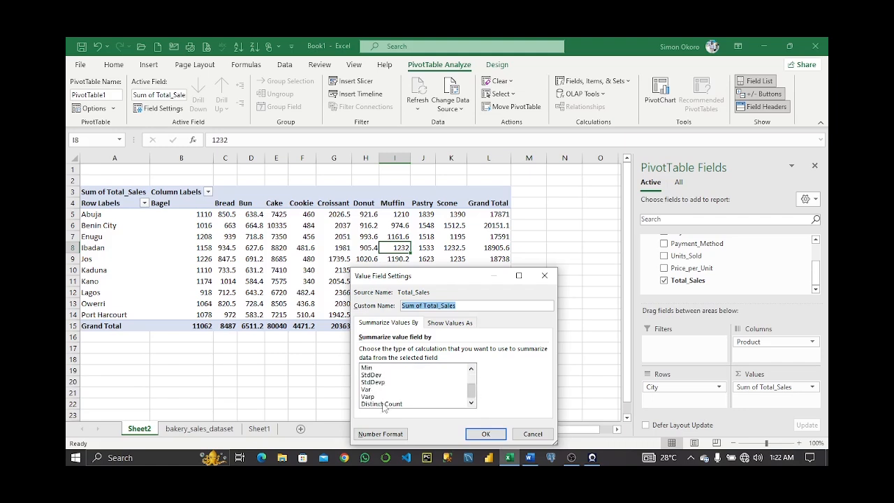
{"action": "left_click_drag", "start_coordinate": [472, 389], "coordinate": [471, 370]}
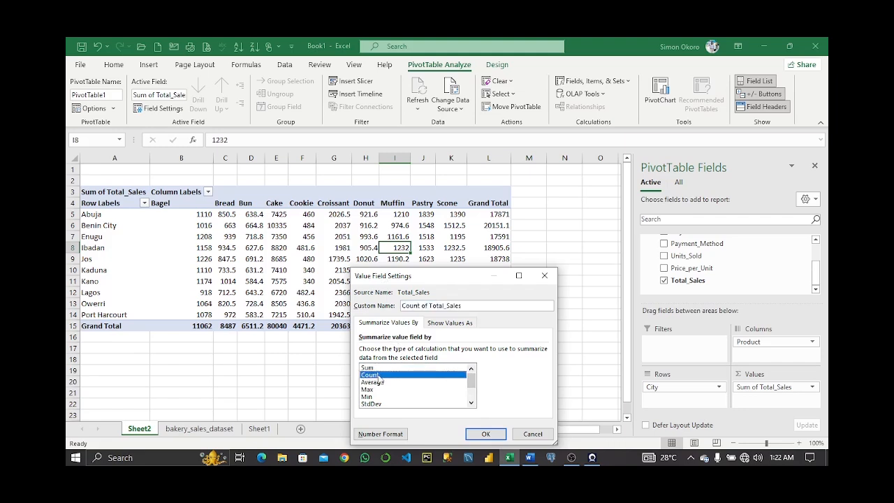
{"action": "left_click", "coordinate": [485, 433]}
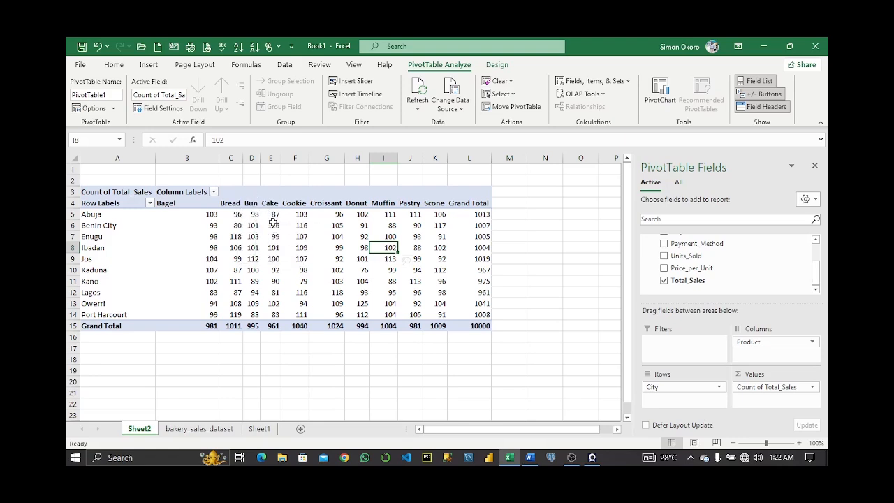
Change the Total_Sales value field to summarize by Average.
{"action": "mouse_move", "coordinate": [282, 223]}
{"action": "right_click", "coordinate": [341, 236]}
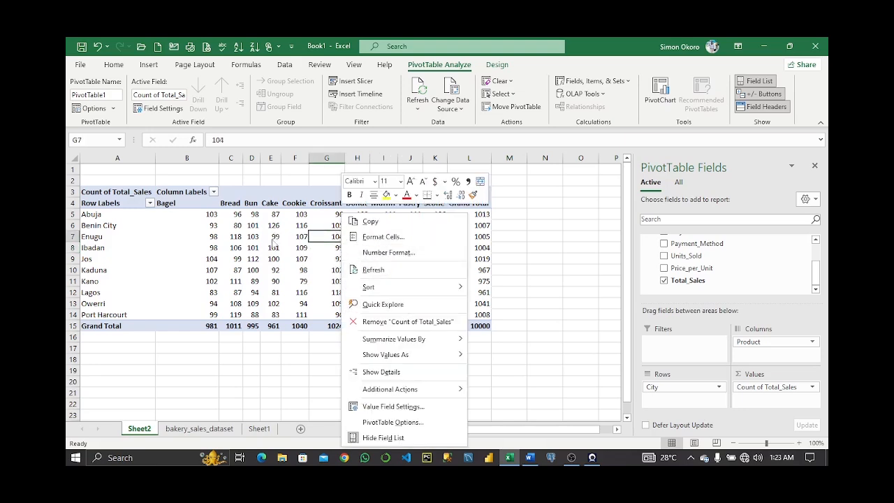
{"action": "key", "text": "Escape"}
{"action": "left_click", "coordinate": [383, 238]}
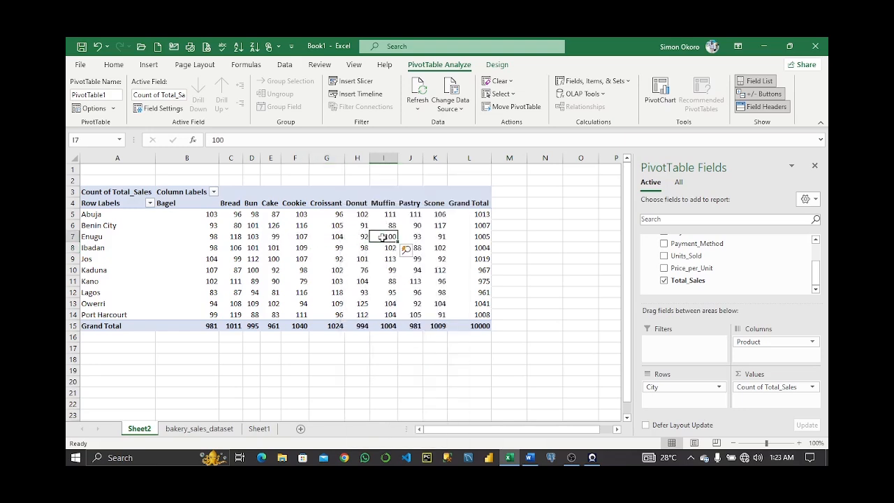
{"action": "right_click", "coordinate": [383, 239]}
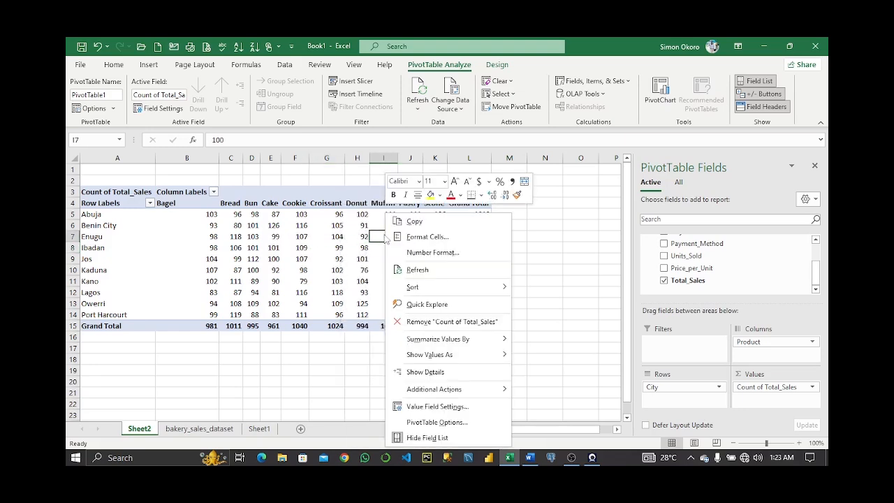
{"action": "left_click", "coordinate": [437, 406]}
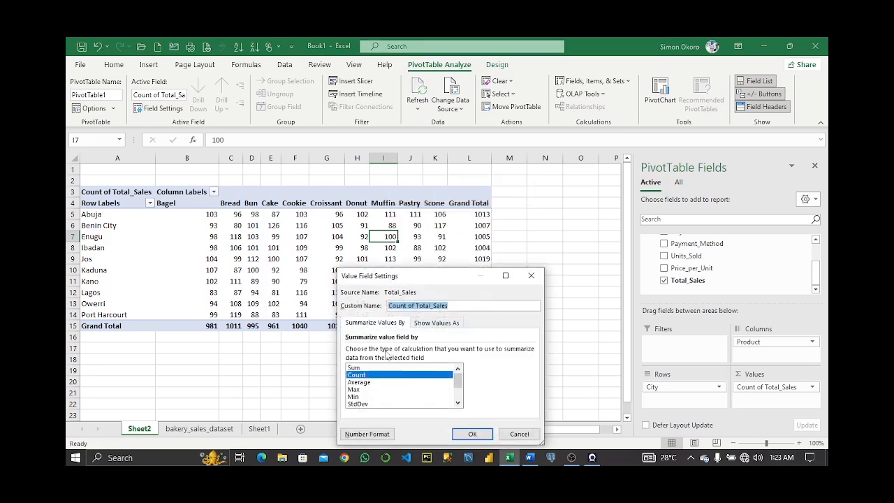
{"action": "left_click", "coordinate": [373, 383]}
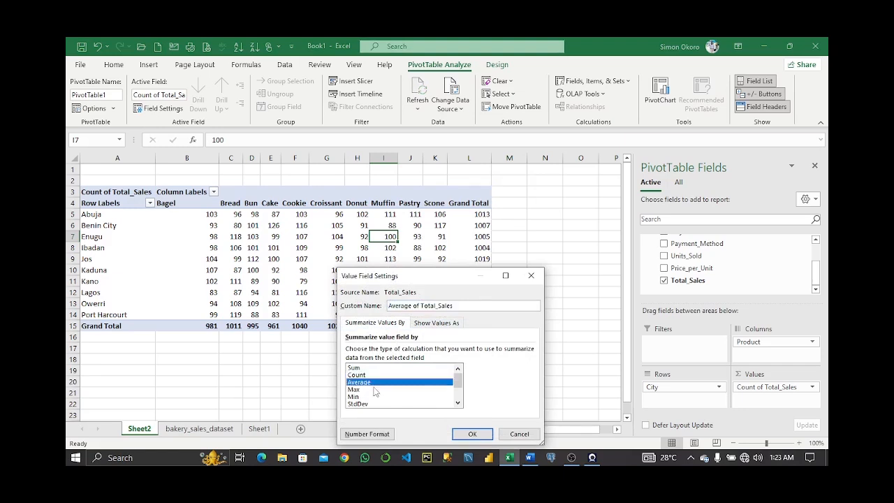
{"action": "left_click", "coordinate": [472, 434]}
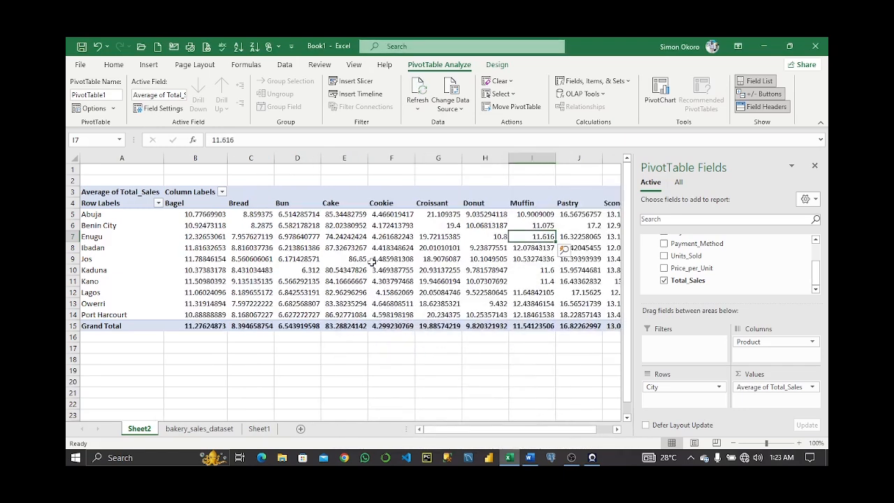
Format the PivotTable values as Number with 1 decimal place.
{"action": "mouse_move", "coordinate": [329, 254]}
{"action": "left_click", "coordinate": [342, 230]}
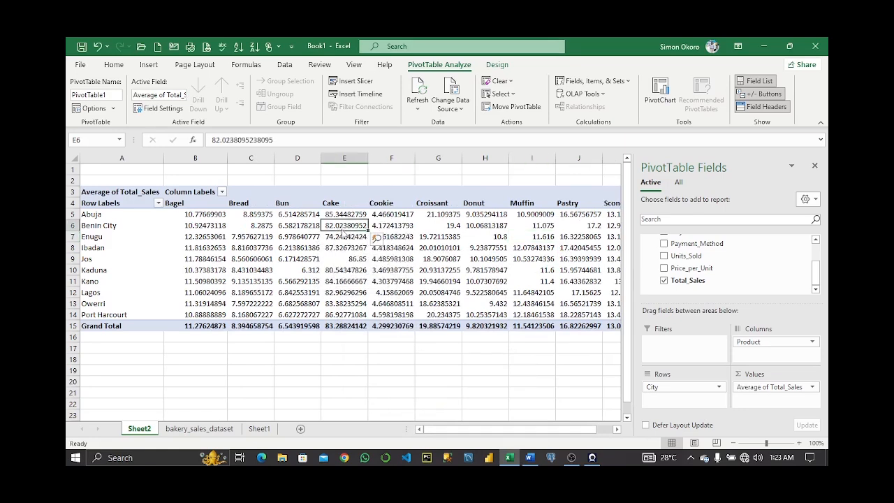
{"action": "right_click", "coordinate": [349, 250]}
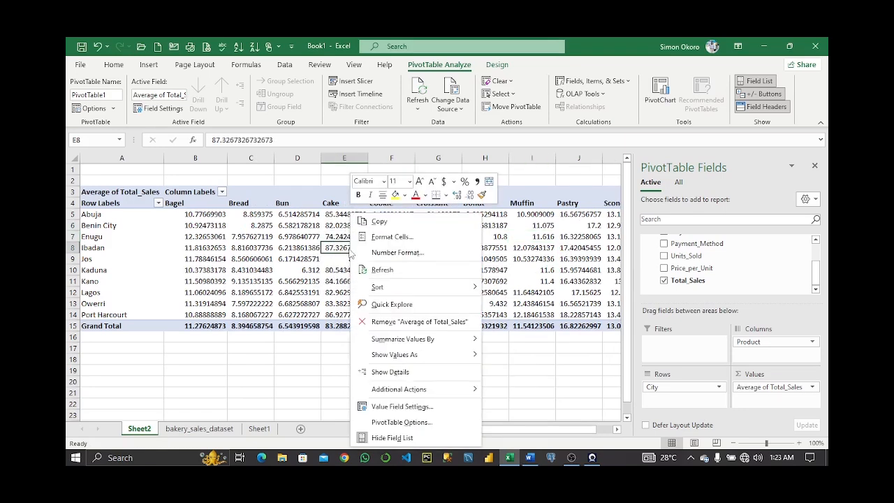
{"action": "left_click", "coordinate": [405, 253]}
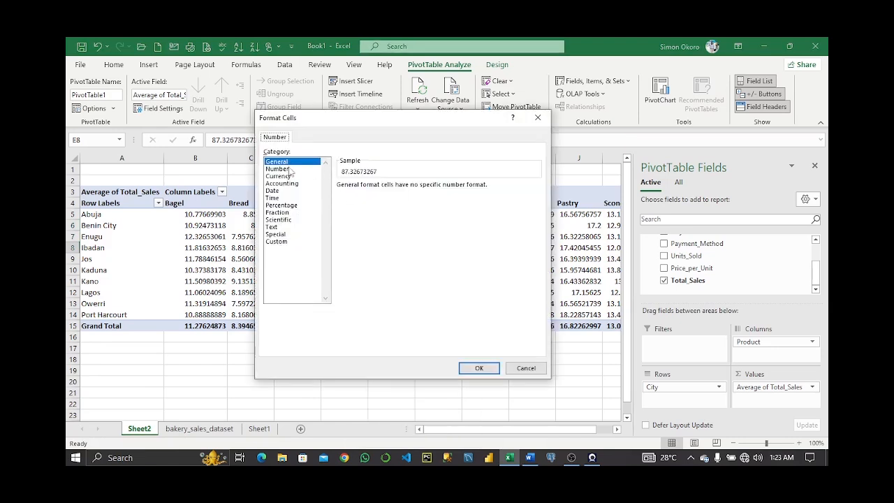
{"action": "left_click", "coordinate": [278, 169]}
{"action": "left_click", "coordinate": [413, 189]}
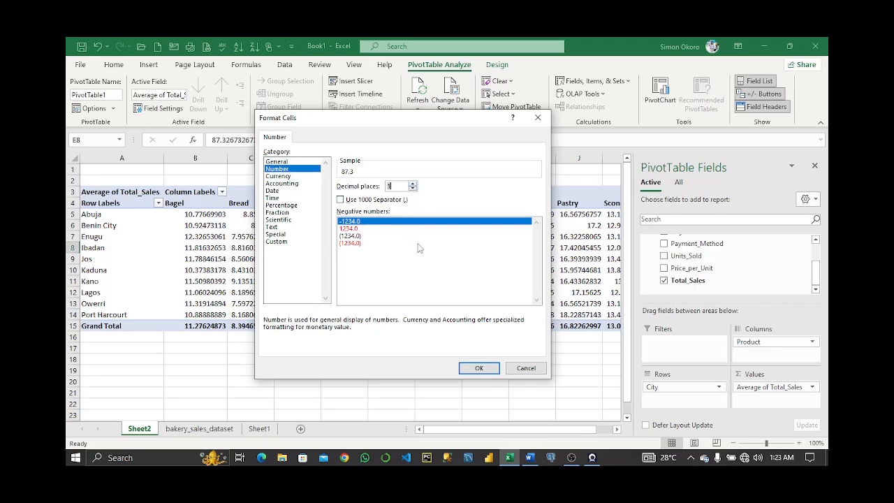
{"action": "left_click", "coordinate": [479, 368]}
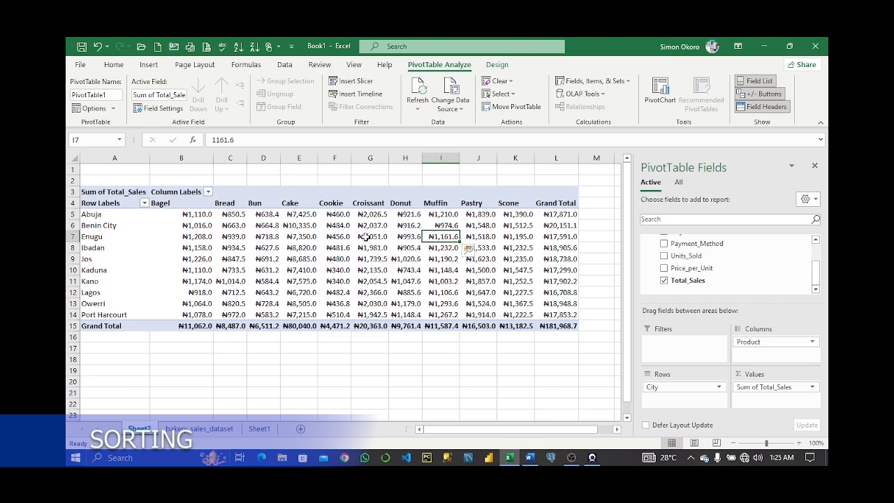
Sort the city rows by Croissant sales from smallest to largest.
{"action": "right_click", "coordinate": [370, 237]}
{"action": "mouse_move", "coordinate": [410, 291]}
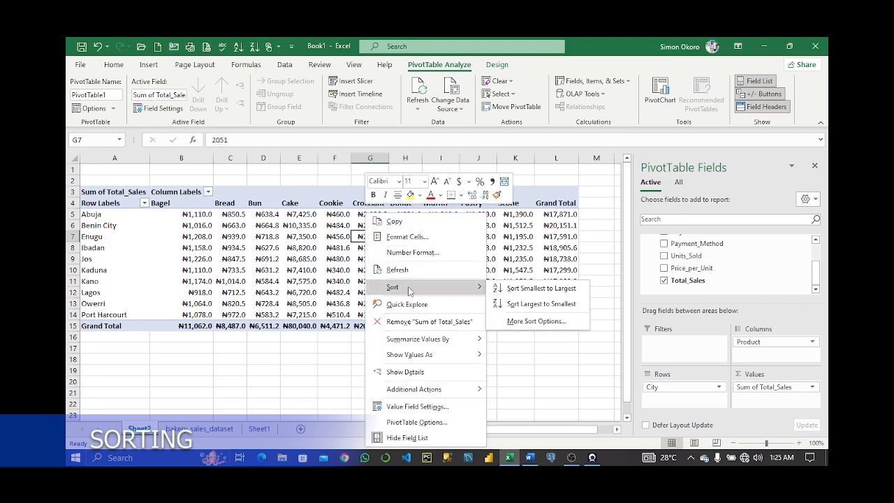
{"action": "left_click", "coordinate": [542, 288]}
Sort the city rows by Cookie sales from largest to smallest.
{"action": "right_click", "coordinate": [345, 225]}
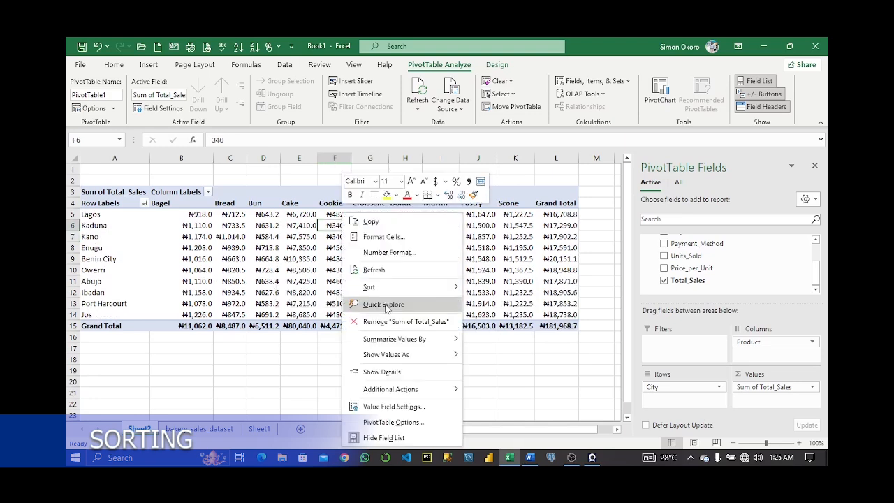
{"action": "mouse_move", "coordinate": [388, 288]}
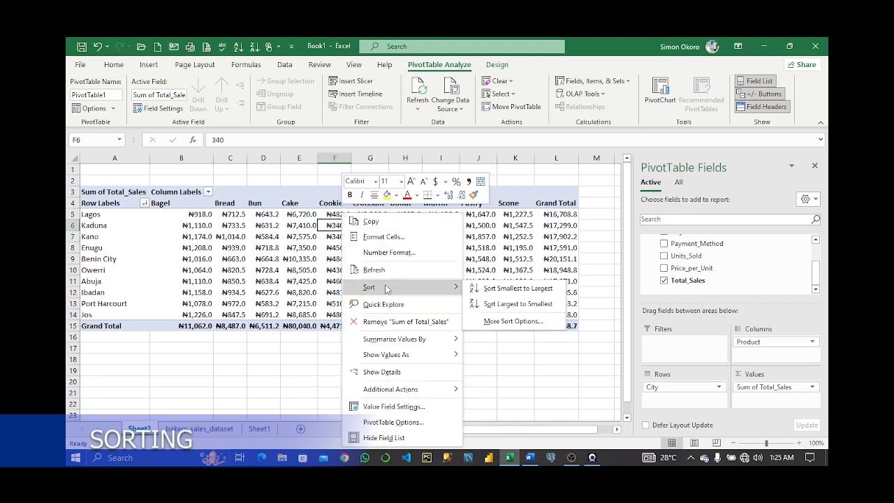
{"action": "left_click", "coordinate": [517, 304]}
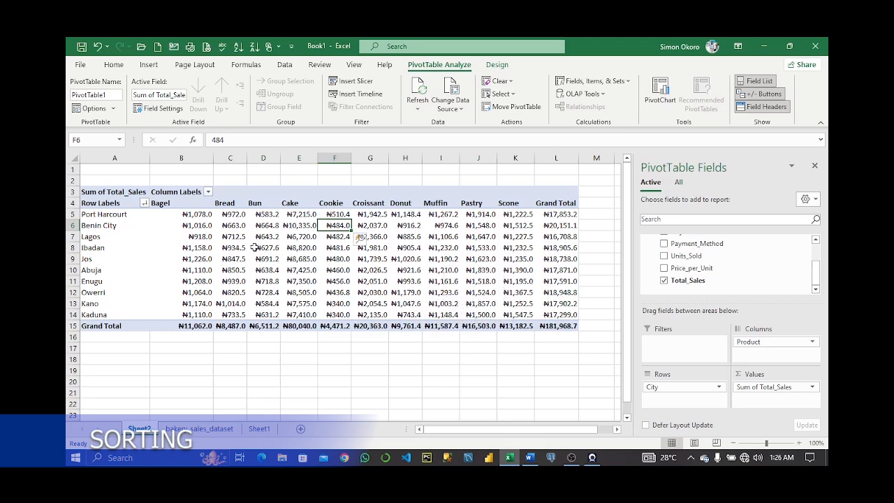
Sort the city row labels from Z to A.
{"action": "left_click", "coordinate": [105, 214]}
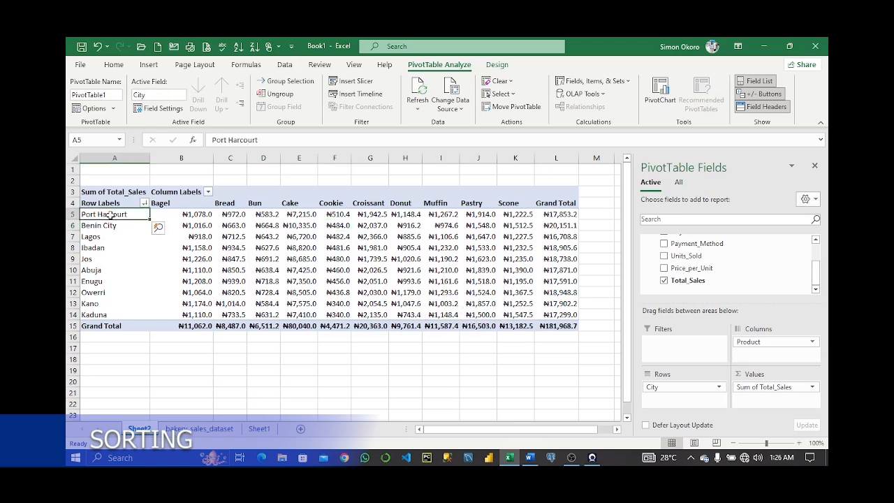
{"action": "left_click", "coordinate": [117, 203]}
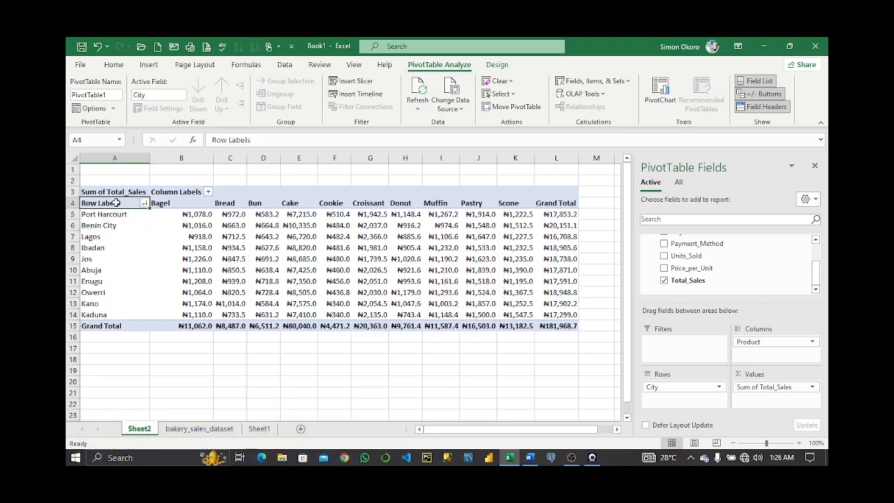
{"action": "right_click", "coordinate": [118, 216]}
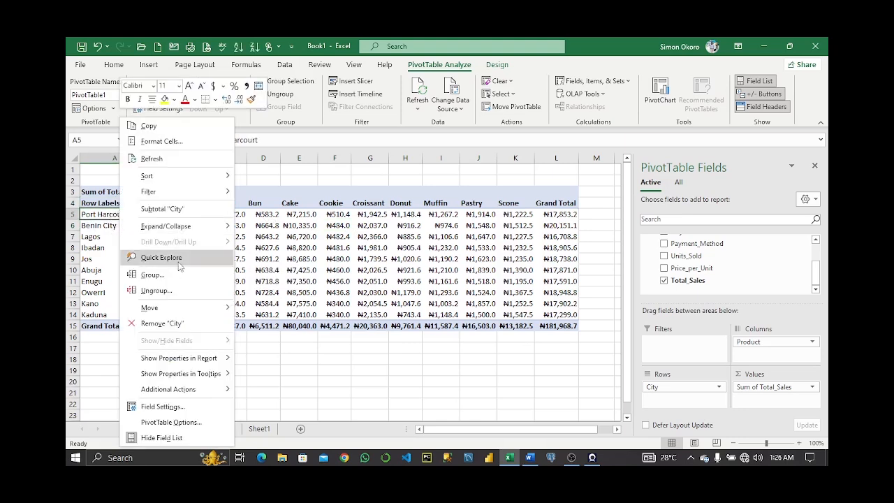
{"action": "mouse_move", "coordinate": [183, 180]}
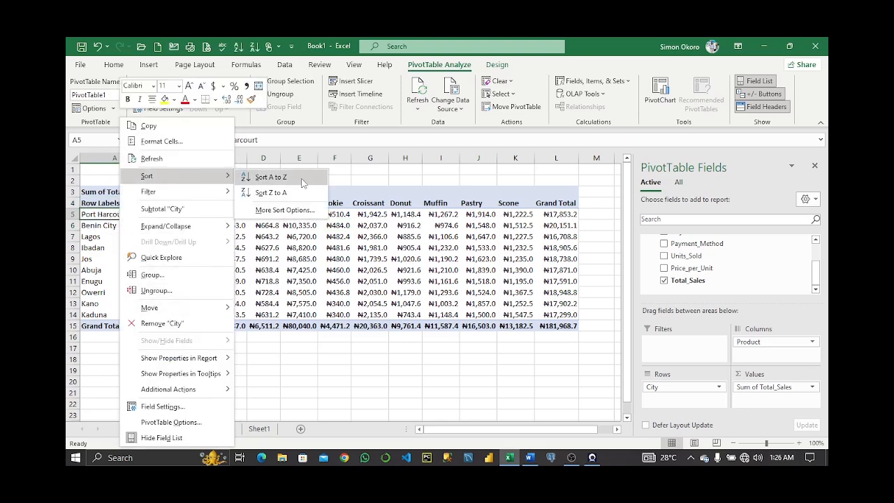
{"action": "left_click", "coordinate": [283, 193]}
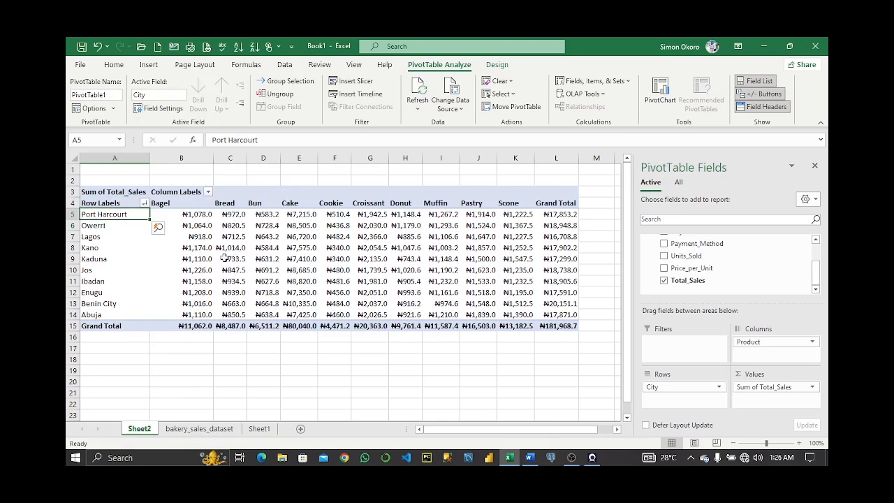
Sort the cities by Grand Total from largest to smallest.
{"action": "right_click", "coordinate": [560, 203]}
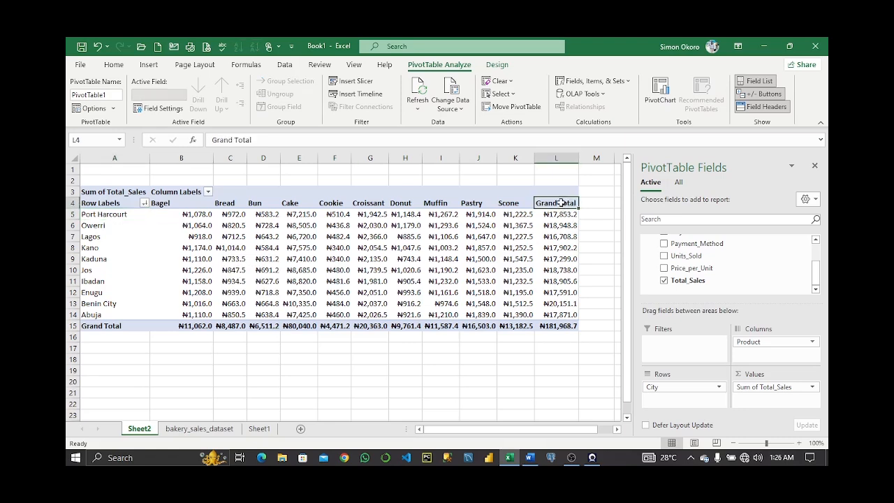
{"action": "key", "text": "Escape"}
{"action": "left_click", "coordinate": [561, 217]}
{"action": "right_click", "coordinate": [561, 218]}
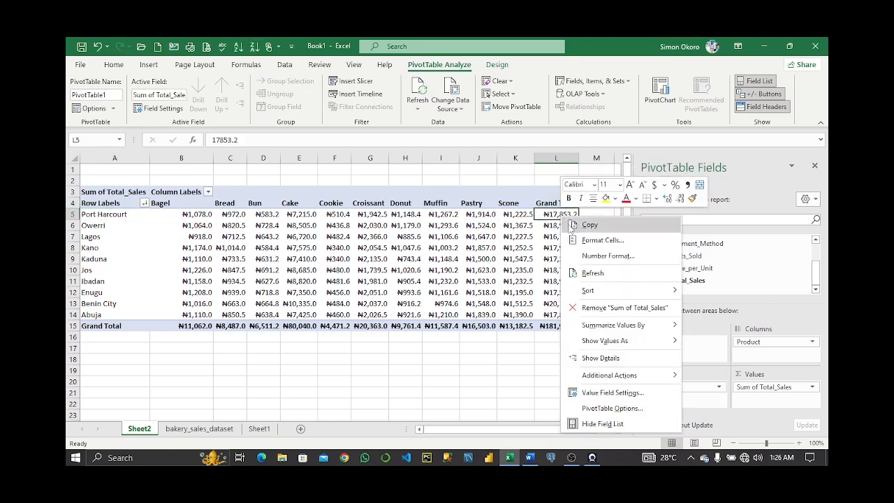
{"action": "mouse_move", "coordinate": [594, 291]}
{"action": "left_click", "coordinate": [733, 307]}
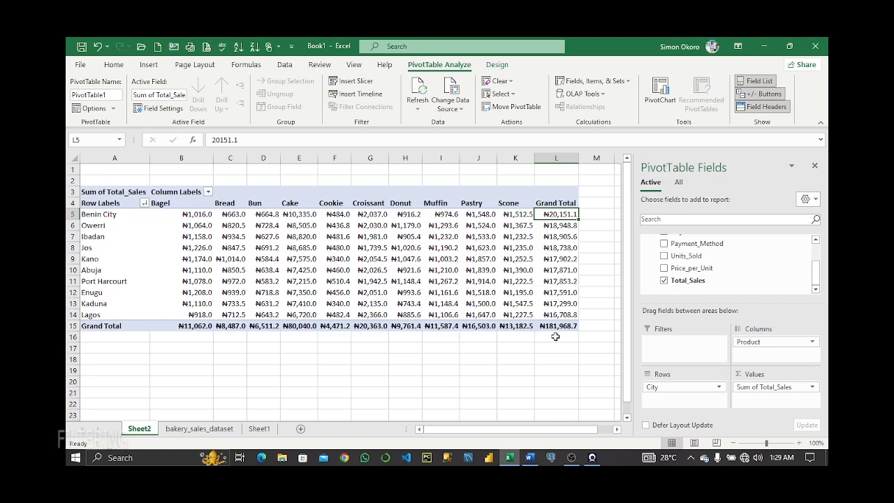
Add Payment_Method as a report filter and filter the PivotTable to Cash.
{"action": "scroll", "coordinate": [675, 271], "scroll_direction": "up", "scroll_amount": 1}
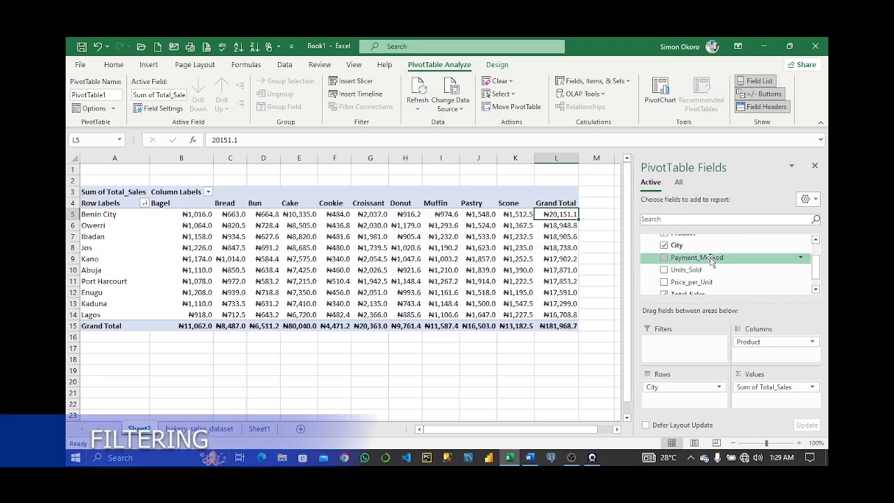
{"action": "left_click_drag", "start_coordinate": [697, 257], "coordinate": [676, 342]}
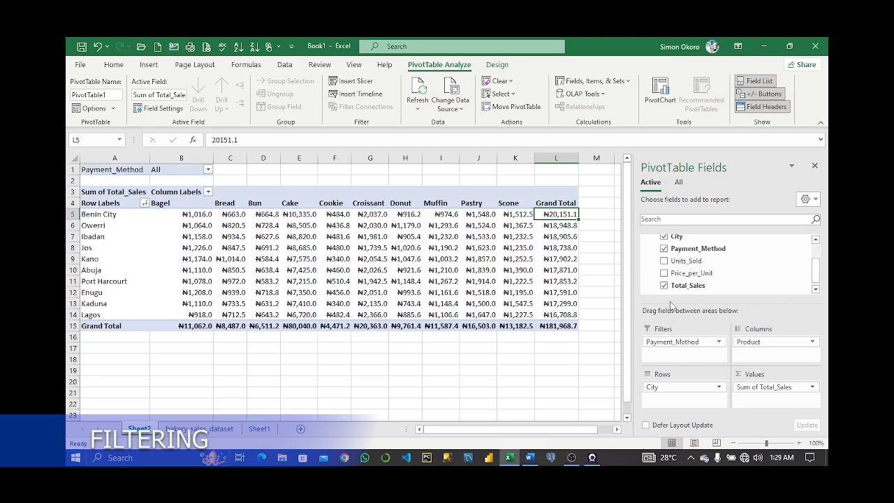
{"action": "left_click", "coordinate": [208, 170]}
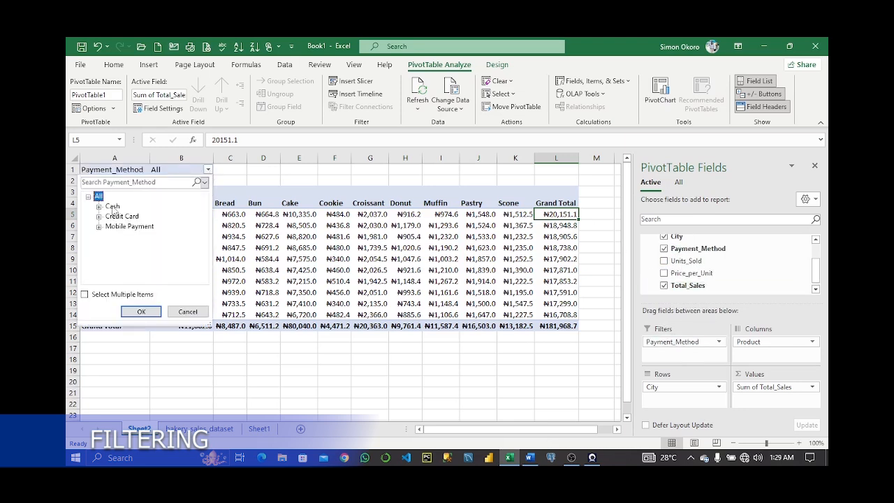
{"action": "left_click", "coordinate": [112, 207]}
{"action": "left_click", "coordinate": [141, 312]}
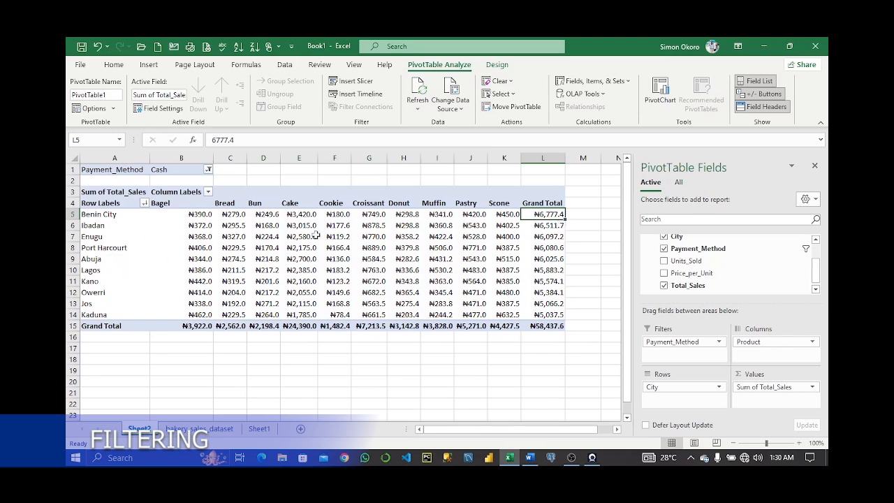
Change the Payment_Method filter to Credit Card.
{"action": "mouse_move", "coordinate": [554, 234]}
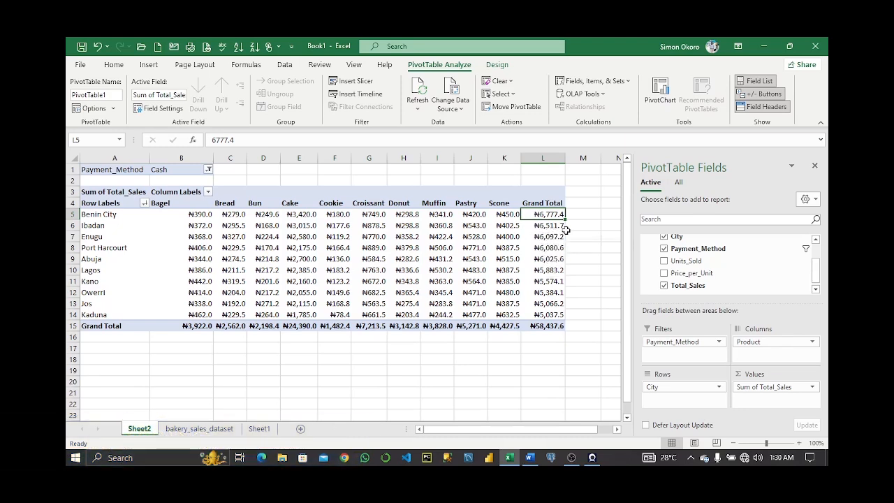
{"action": "left_click", "coordinate": [207, 170]}
{"action": "left_click", "coordinate": [119, 218]}
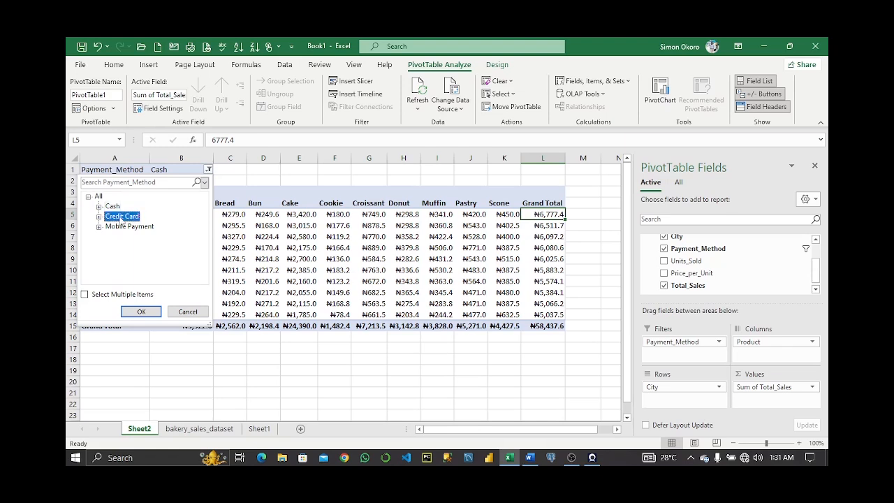
{"action": "left_click", "coordinate": [141, 312]}
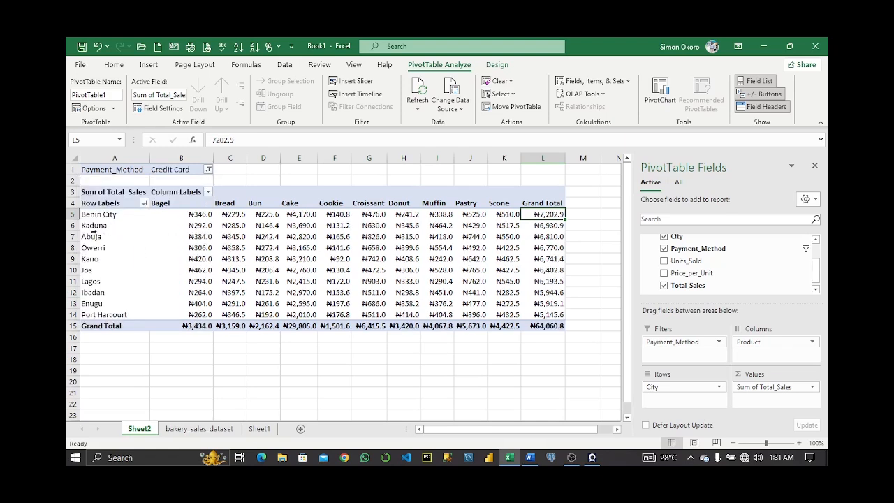
Change the Payment_Method filter to Mobile Payment.
{"action": "left_click", "coordinate": [208, 170]}
{"action": "left_click", "coordinate": [119, 227]}
{"action": "left_click", "coordinate": [142, 312]}
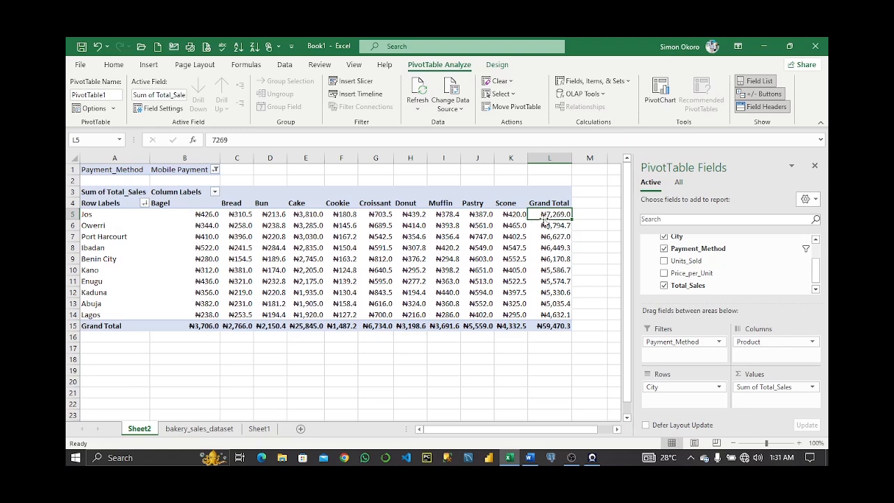
Inspect the value cells' tooltips for their row, column and value details.
{"action": "mouse_move", "coordinate": [561, 216]}
{"action": "mouse_move", "coordinate": [349, 236]}
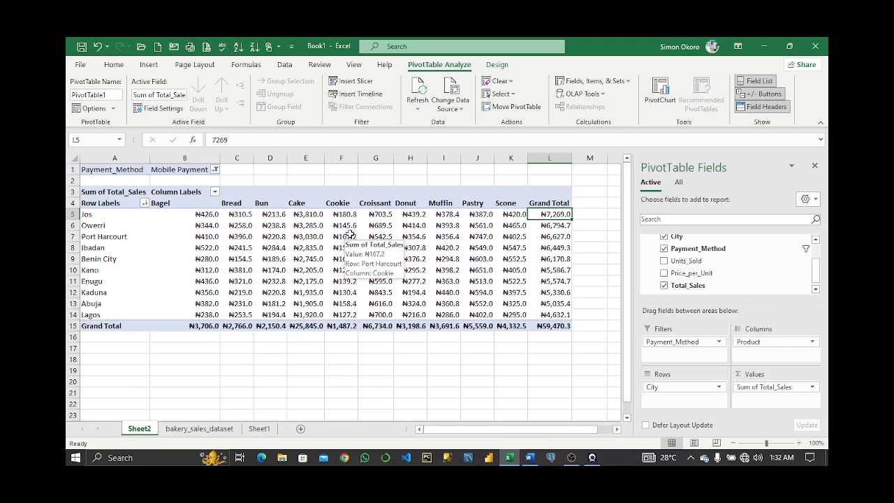
{"action": "mouse_move", "coordinate": [380, 245]}
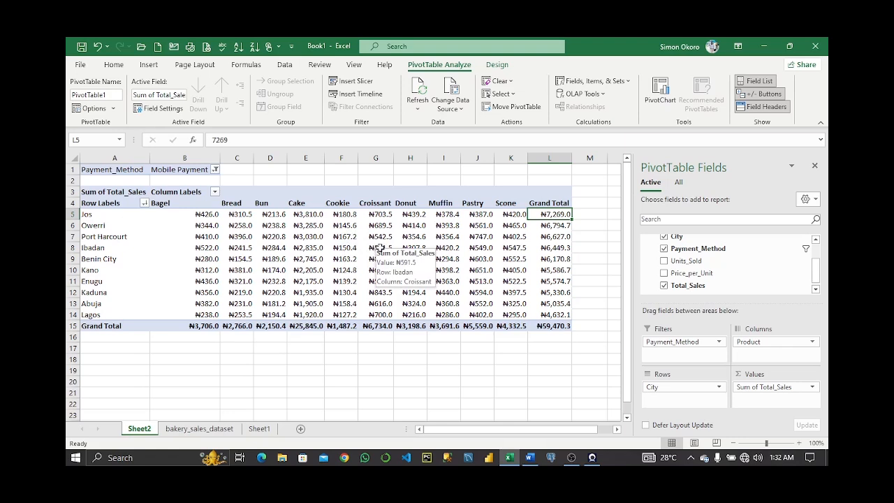
{"action": "mouse_move", "coordinate": [384, 224]}
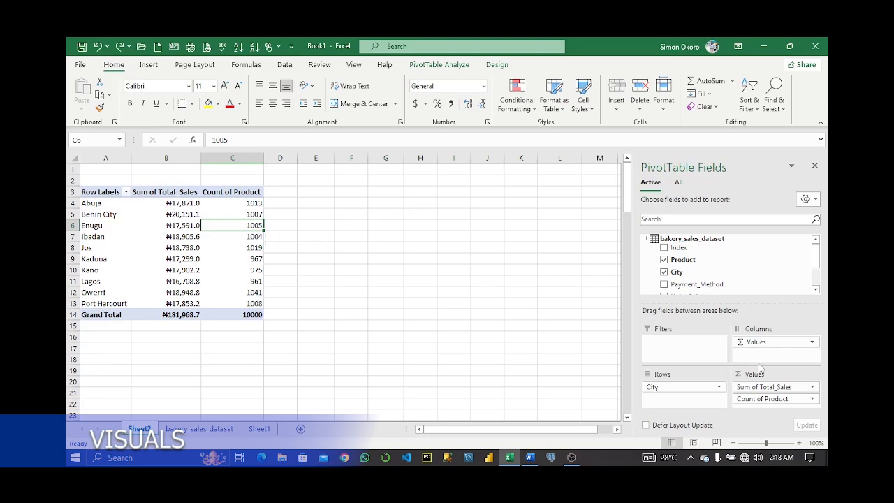
{"action": "mouse_move", "coordinate": [769, 400]}
{"action": "left_mouse_down"}
{"action": "mouse_move", "coordinate": [771, 341]}
{"action": "mouse_move", "coordinate": [764, 402]}
{"action": "left_mouse_up"}
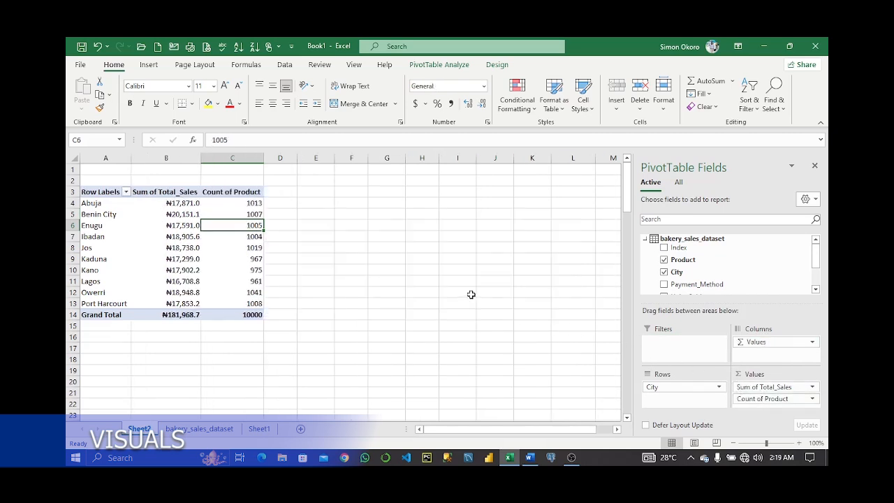
Sort the cities by Sum of Total_Sales from largest to smallest.
{"action": "left_click", "coordinate": [254, 247]}
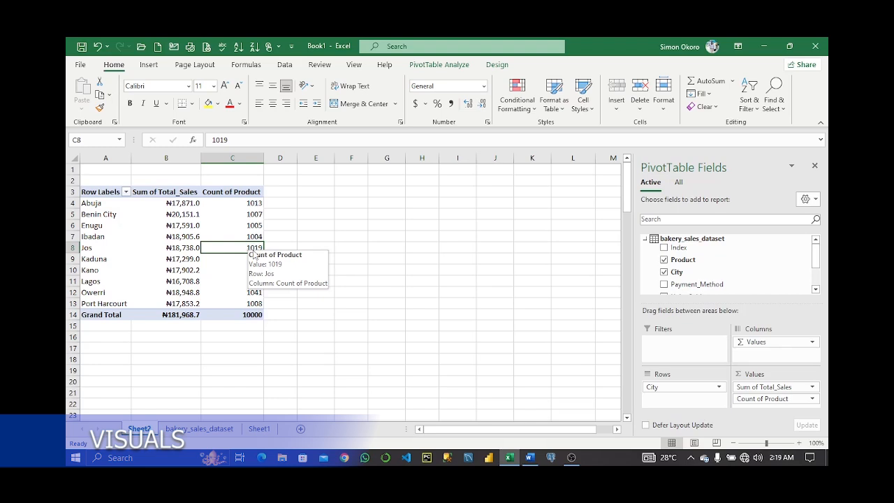
{"action": "left_click", "coordinate": [180, 204]}
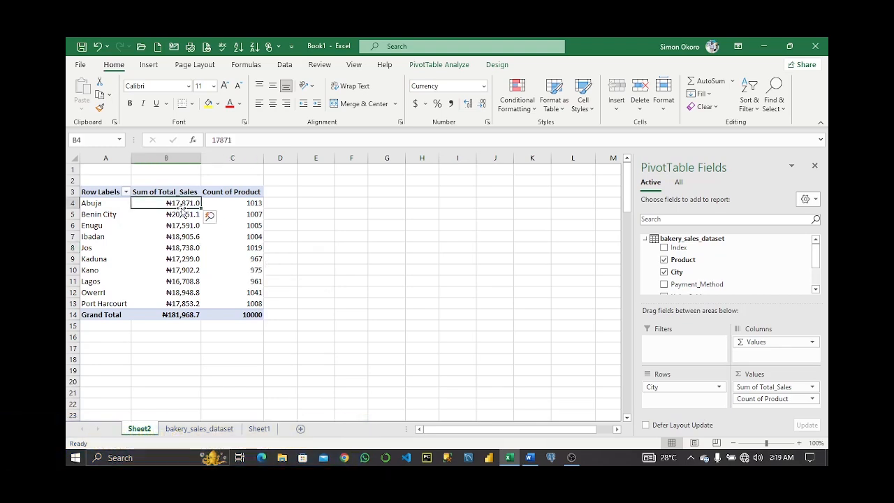
{"action": "right_click", "coordinate": [186, 206]}
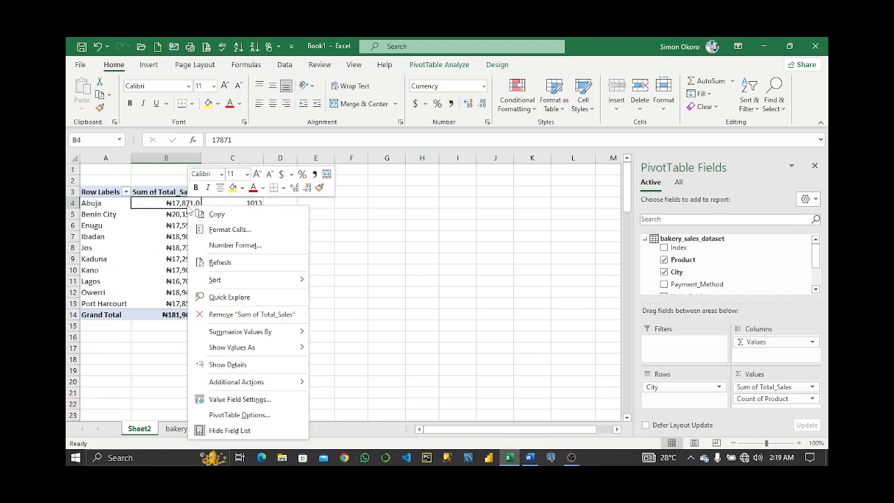
{"action": "mouse_move", "coordinate": [301, 289]}
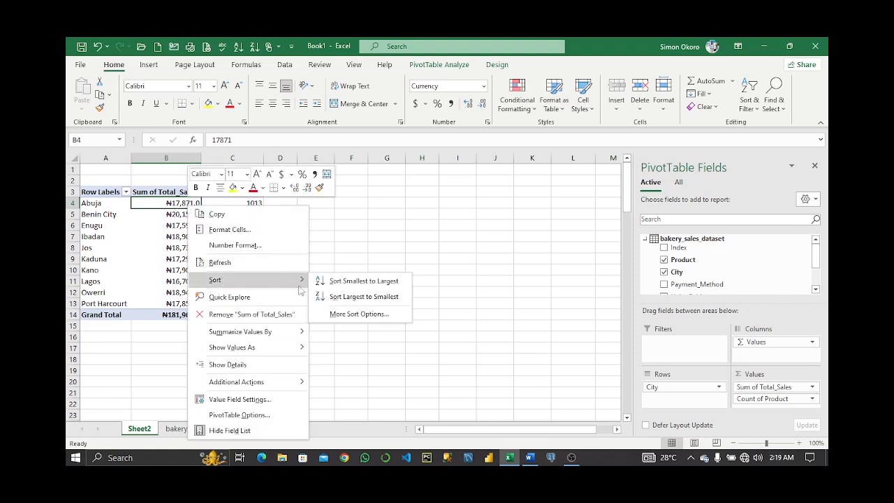
{"action": "left_click", "coordinate": [364, 296]}
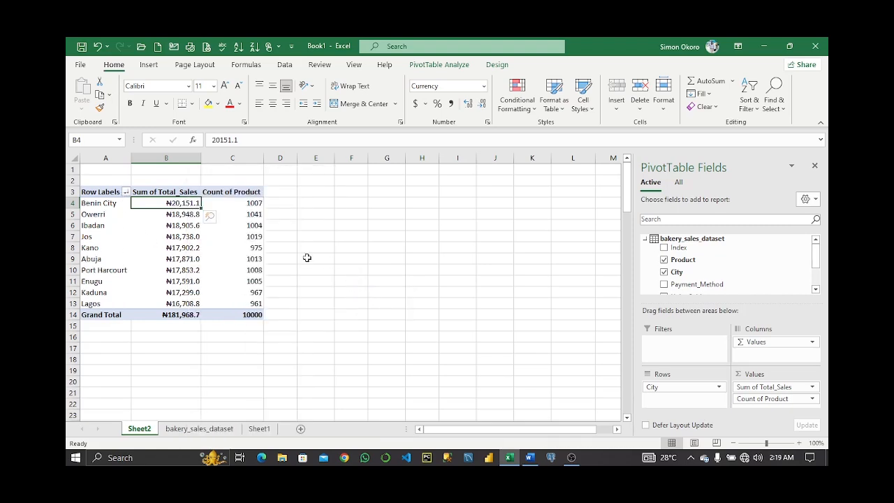
Insert a clustered column PivotChart from the PivotTable and move it beside the table, reducing its height.
{"action": "left_click", "coordinate": [188, 259]}
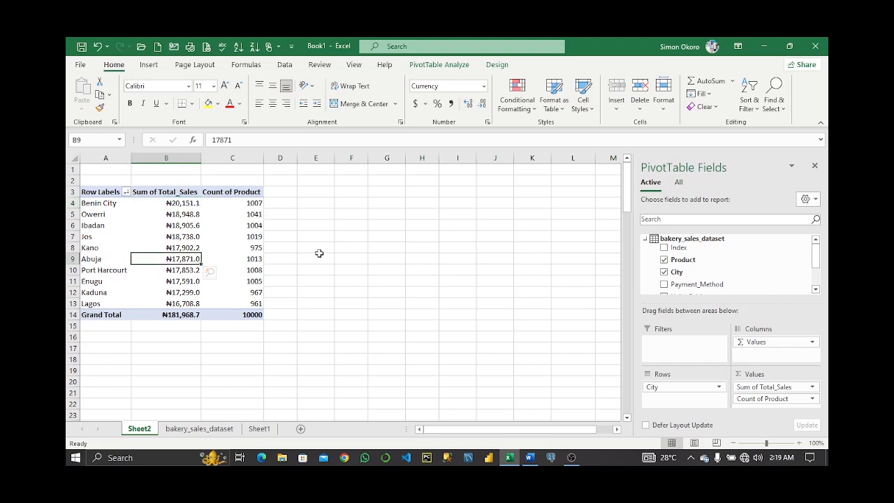
{"action": "left_click", "coordinate": [445, 64]}
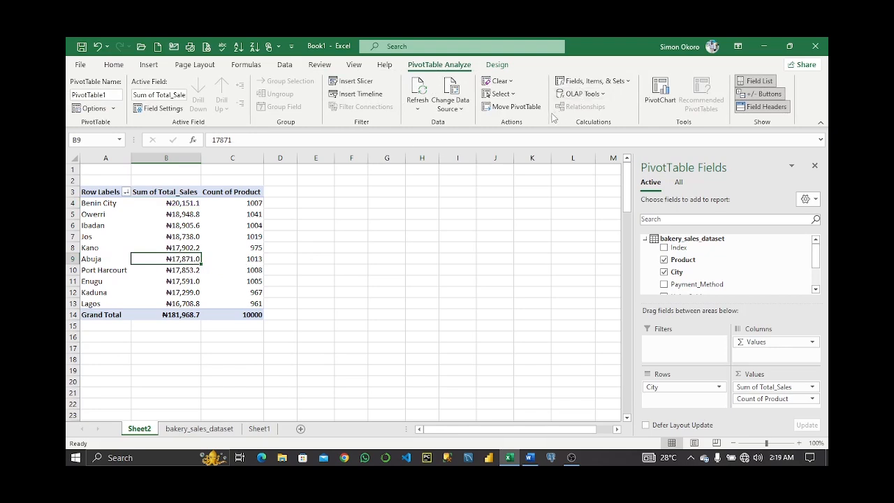
{"action": "left_click", "coordinate": [661, 93]}
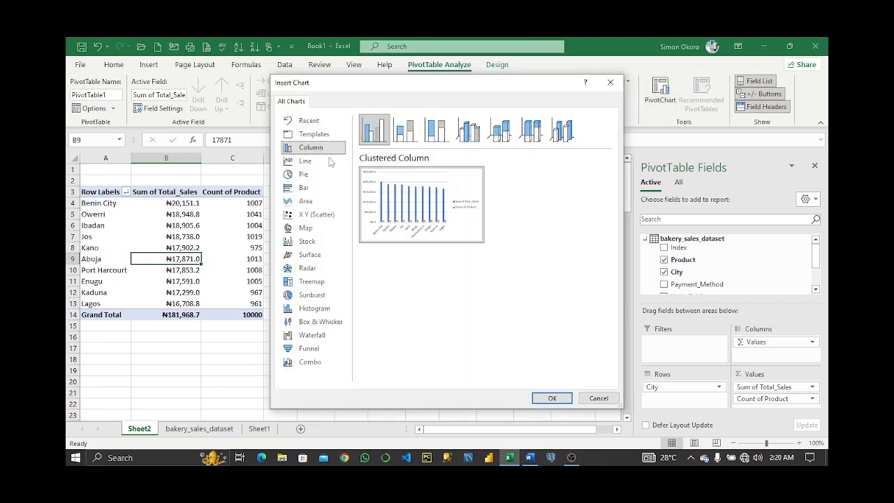
{"action": "left_click", "coordinate": [552, 397]}
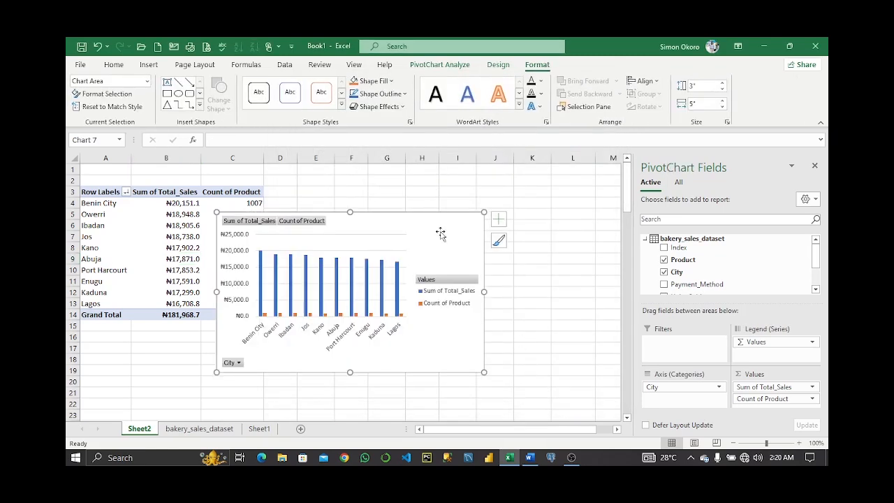
{"action": "left_click_drag", "start_coordinate": [480, 220], "coordinate": [538, 188]}
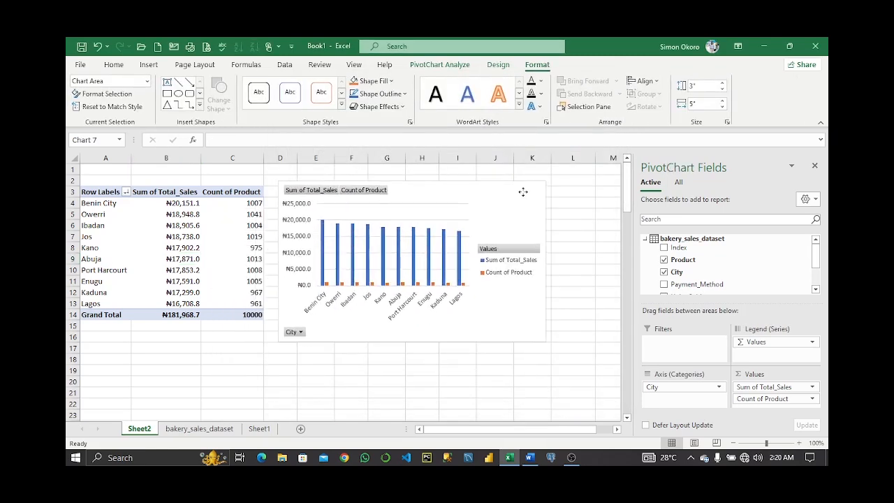
{"action": "left_click_drag", "start_coordinate": [409, 340], "coordinate": [411, 312]}
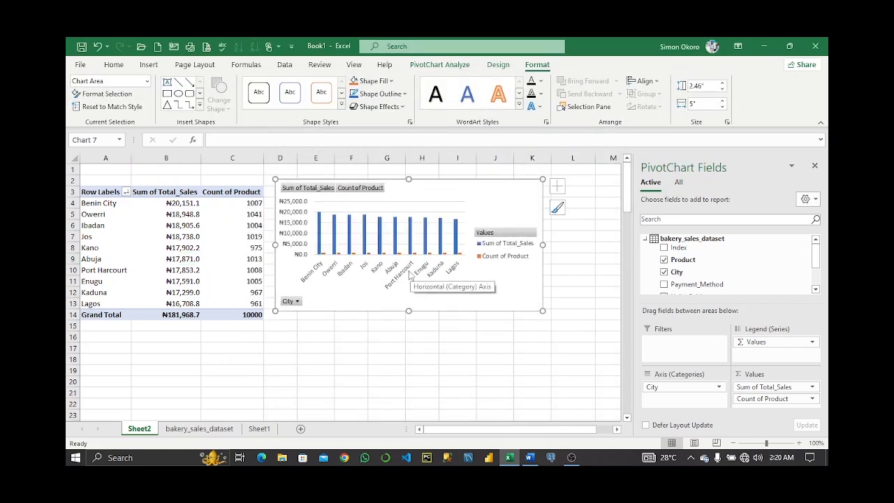
Hide all field buttons on the chart and delete its vertical value axis.
{"action": "right_click", "coordinate": [330, 187]}
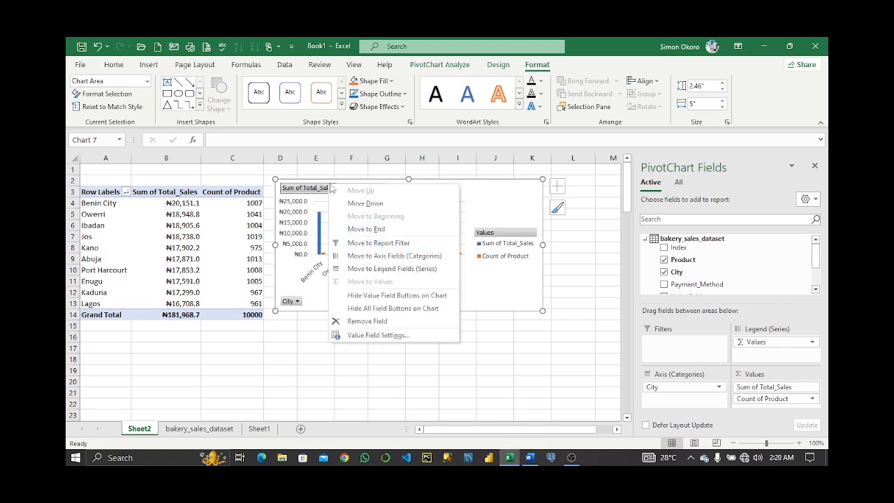
{"action": "left_click", "coordinate": [391, 311]}
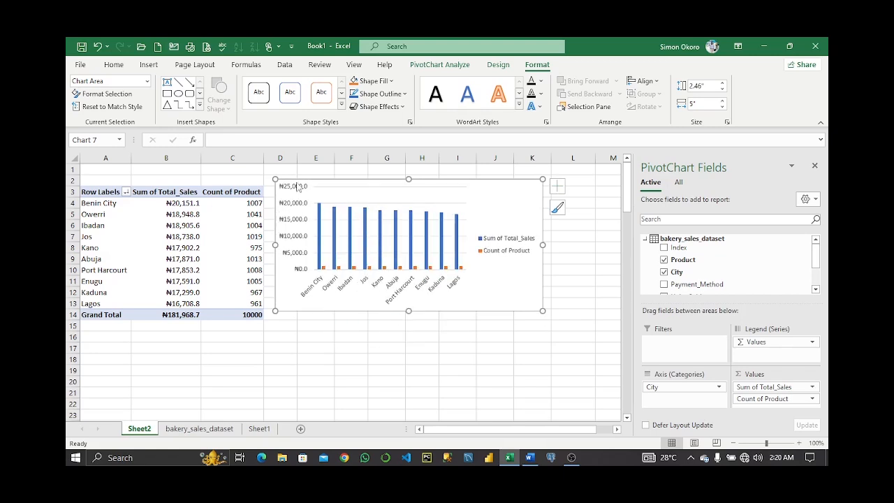
{"action": "left_click", "coordinate": [296, 192]}
{"action": "right_click", "coordinate": [297, 194]}
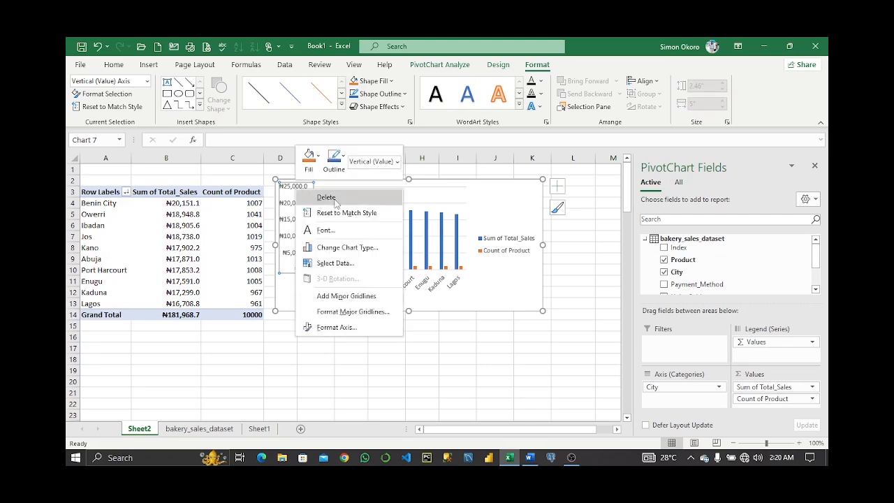
{"action": "left_click", "coordinate": [329, 197]}
Remove the chart's gridlines and legend.
{"action": "left_click", "coordinate": [556, 185]}
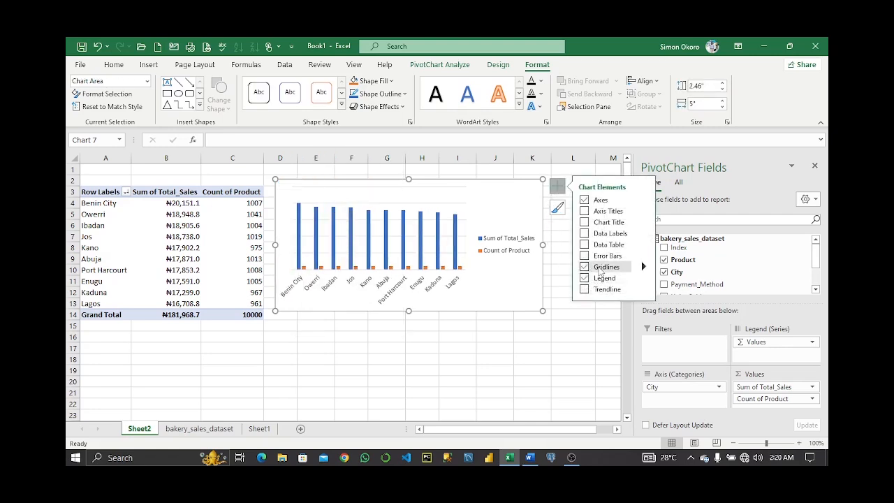
{"action": "left_click", "coordinate": [586, 268]}
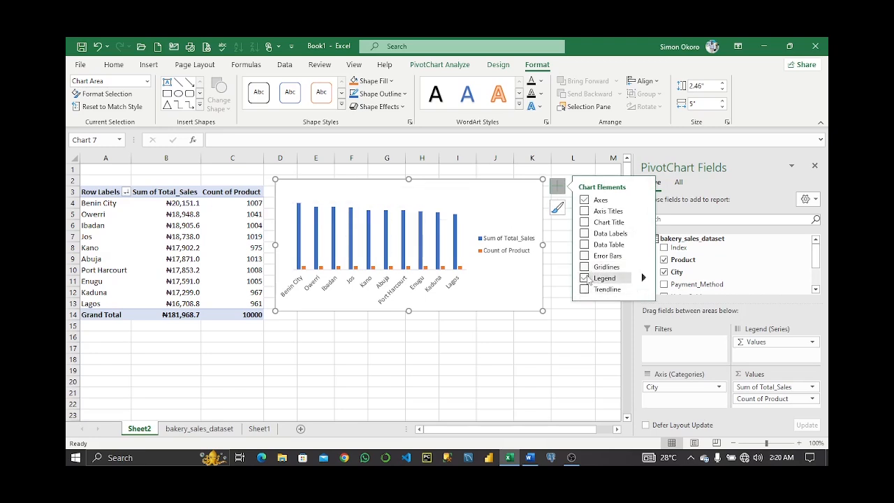
{"action": "left_click", "coordinate": [585, 278]}
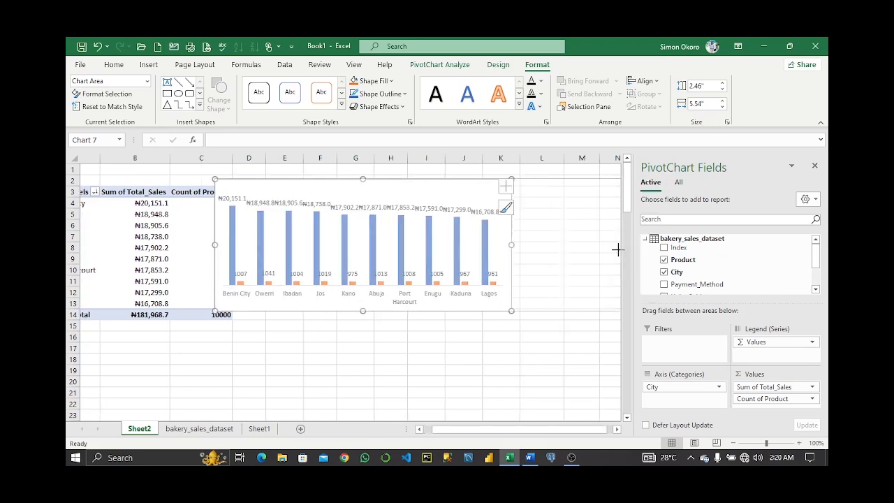
Resize the PivotChart, with data labels shown, to about 7 inches wide.
{"action": "left_click_drag", "start_coordinate": [619, 249], "coordinate": [615, 249]}
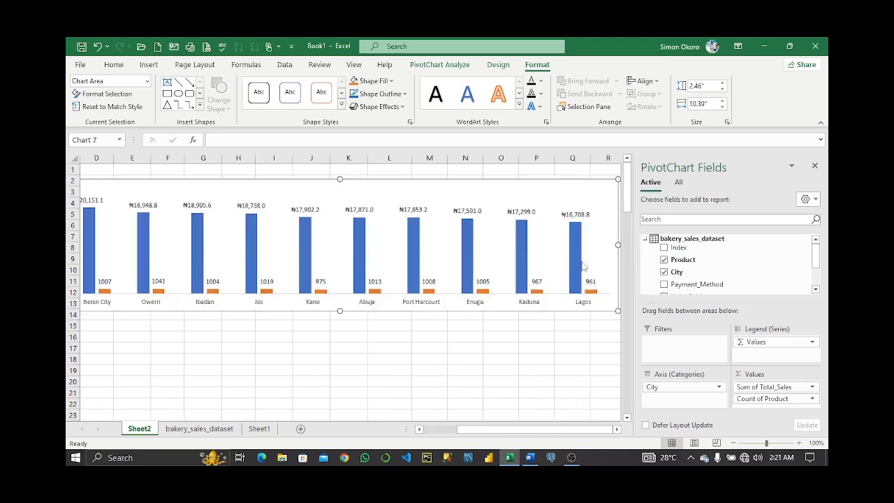
{"action": "left_click_drag", "start_coordinate": [528, 183], "coordinate": [525, 185]}
{"action": "key", "text": "Escape"}
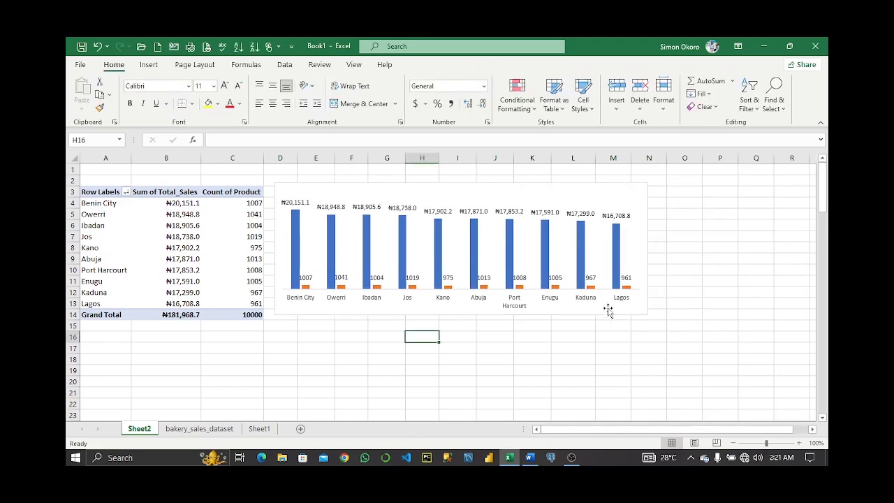
{"action": "left_click", "coordinate": [607, 314]}
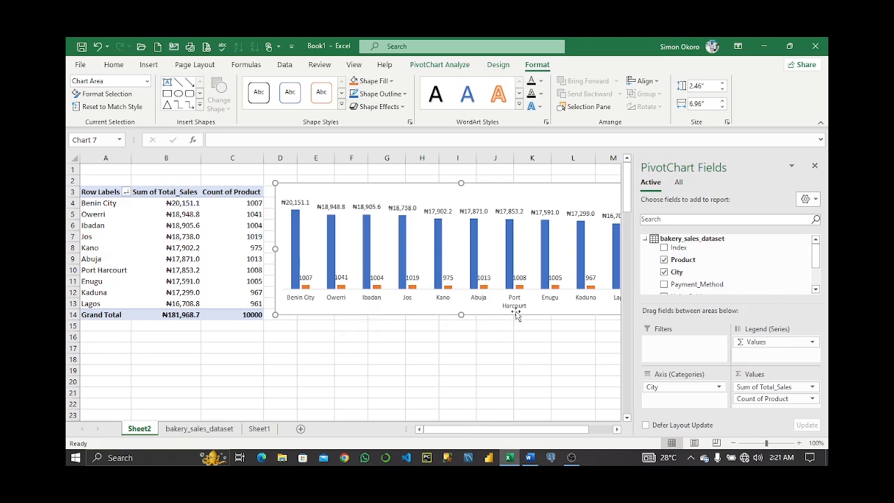
{"action": "left_click", "coordinate": [585, 347]}
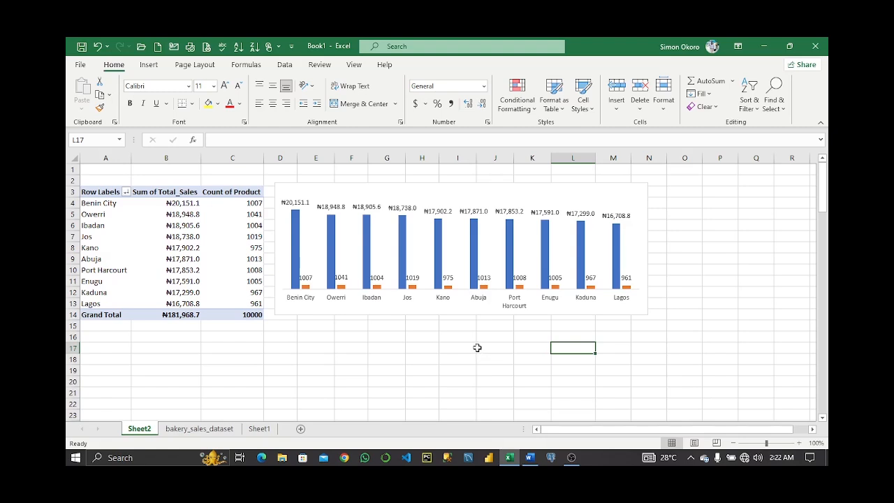
{"action": "left_click", "coordinate": [197, 273]}
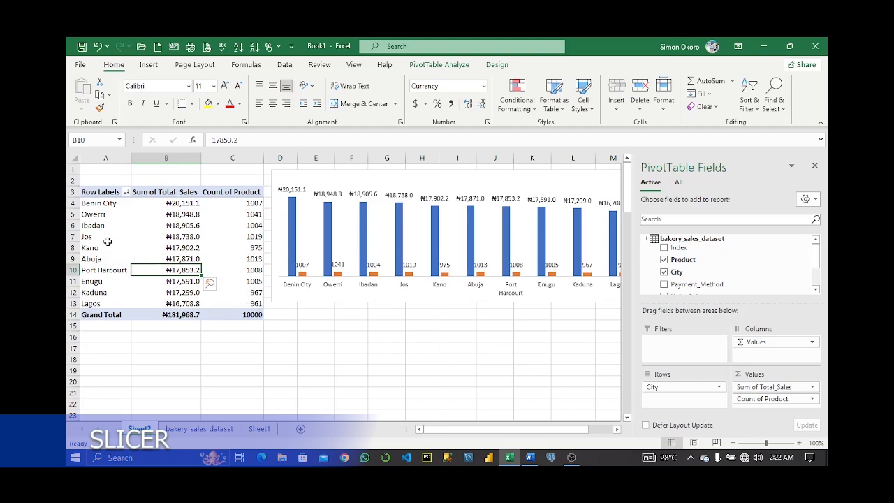
{"action": "left_click", "coordinate": [90, 227]}
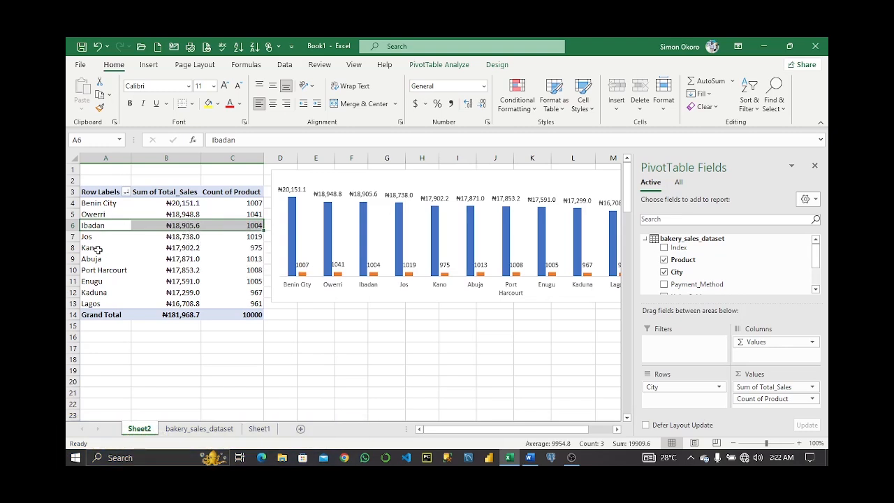
{"action": "left_click", "coordinate": [341, 328]}
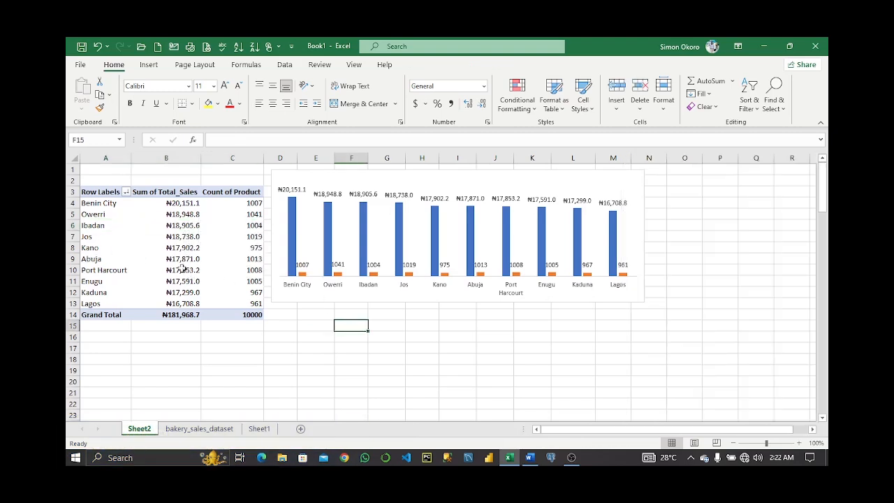
Insert slicers for City, Payment_Method and Product on the PivotTable.
{"action": "left_click", "coordinate": [185, 238]}
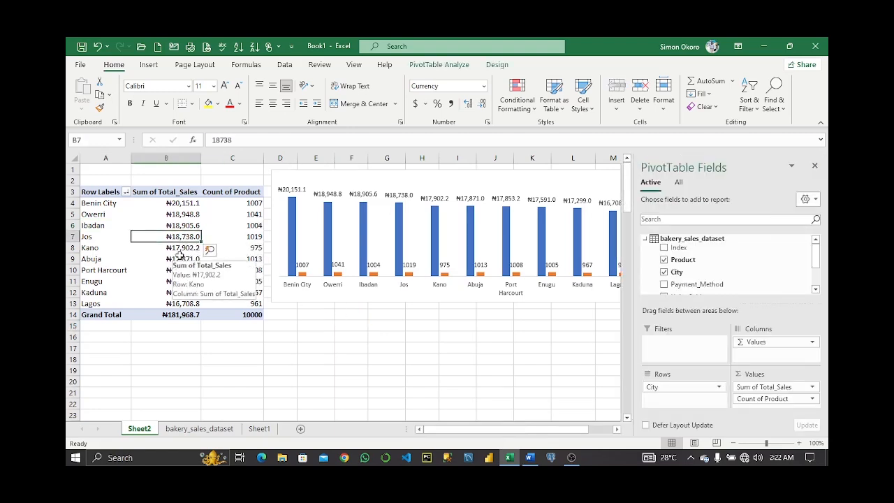
{"action": "left_click", "coordinate": [438, 64]}
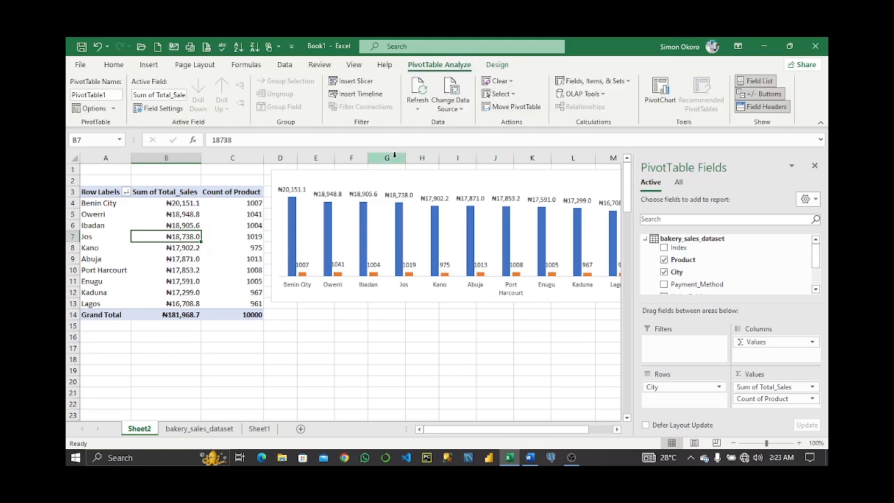
{"action": "left_click", "coordinate": [357, 81]}
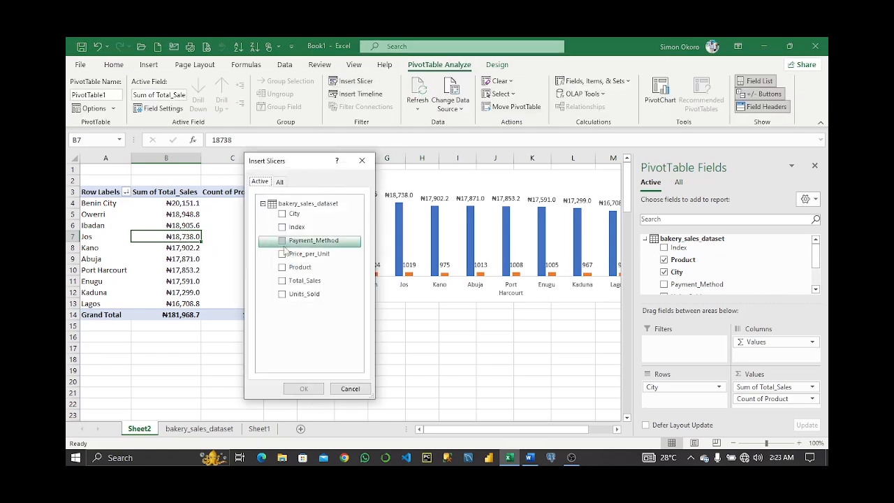
{"action": "left_click", "coordinate": [282, 214]}
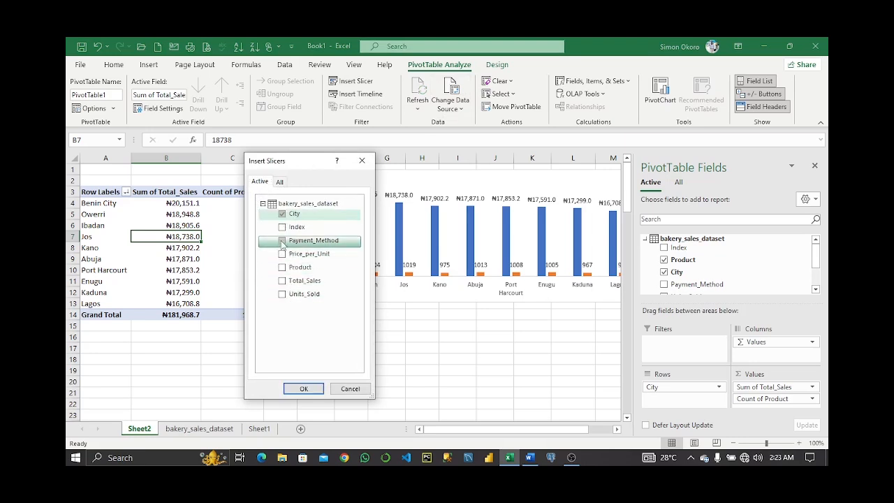
{"action": "left_click", "coordinate": [282, 240]}
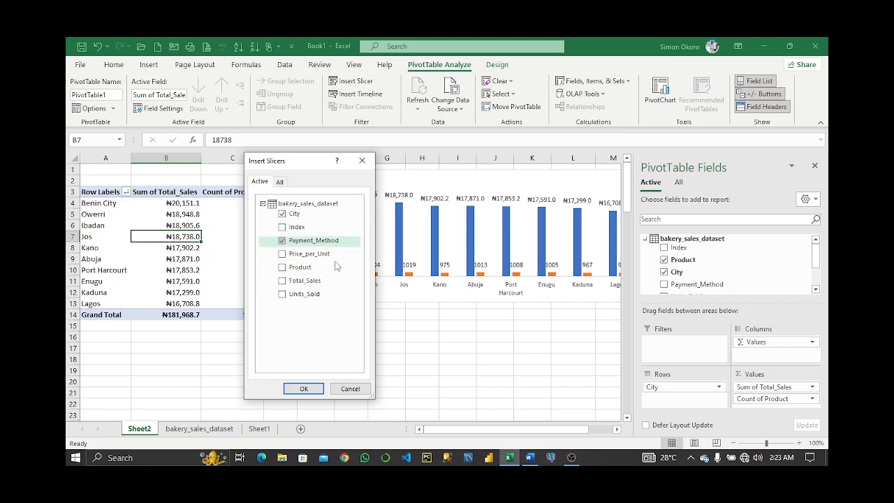
{"action": "left_click", "coordinate": [282, 266]}
{"action": "key", "text": "Return"}
Reposition the Payment_Method and City slicers near the chart.
{"action": "left_click_drag", "start_coordinate": [375, 228], "coordinate": [424, 284]}
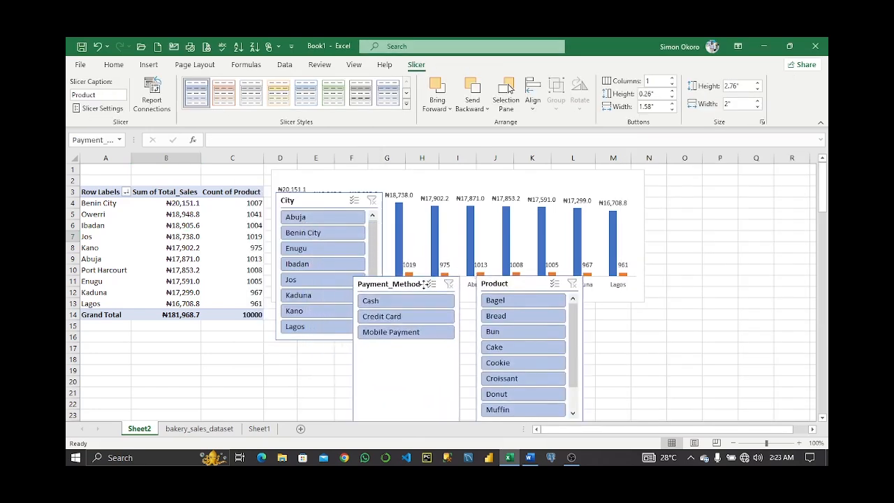
{"action": "left_click_drag", "start_coordinate": [317, 200], "coordinate": [276, 257]}
Hide the City slicer's header and set its buttons to 4 columns.
{"action": "right_click", "coordinate": [281, 259]}
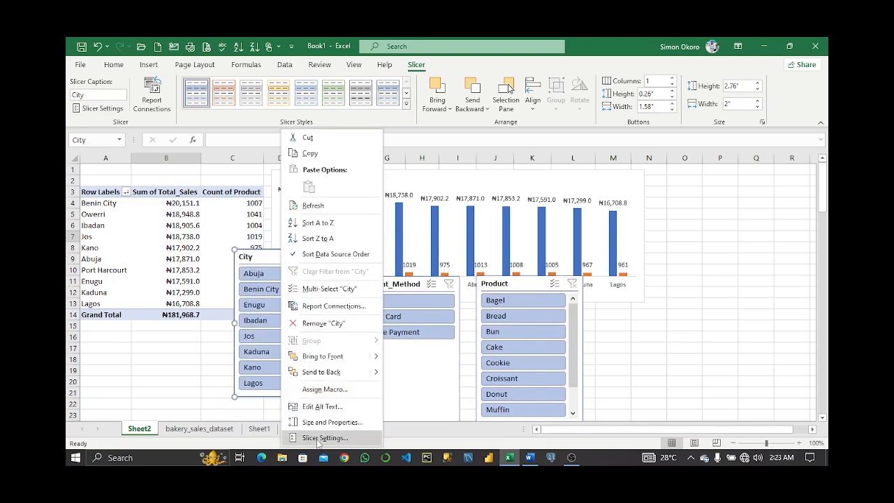
{"action": "left_click", "coordinate": [323, 438]}
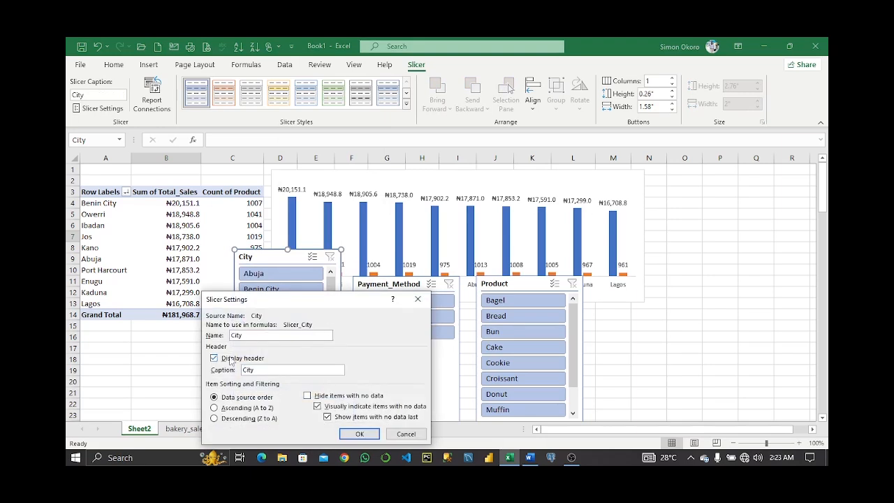
{"action": "left_click", "coordinate": [214, 358]}
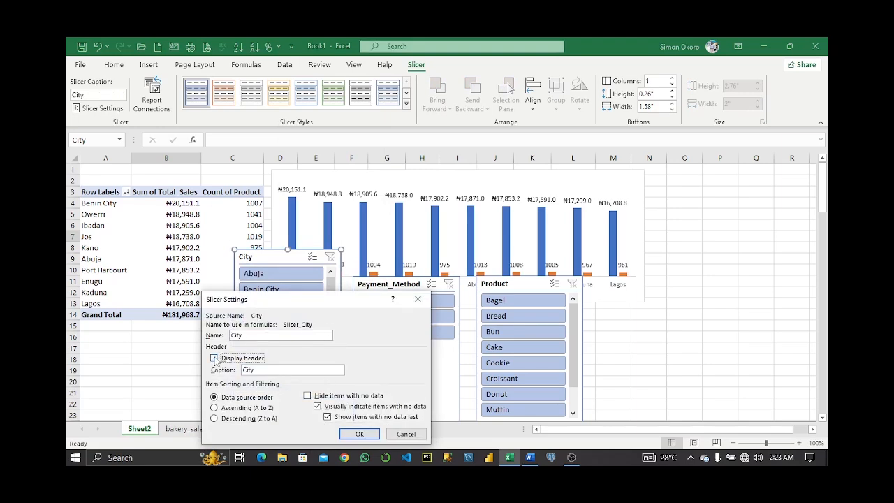
{"action": "left_click", "coordinate": [358, 435]}
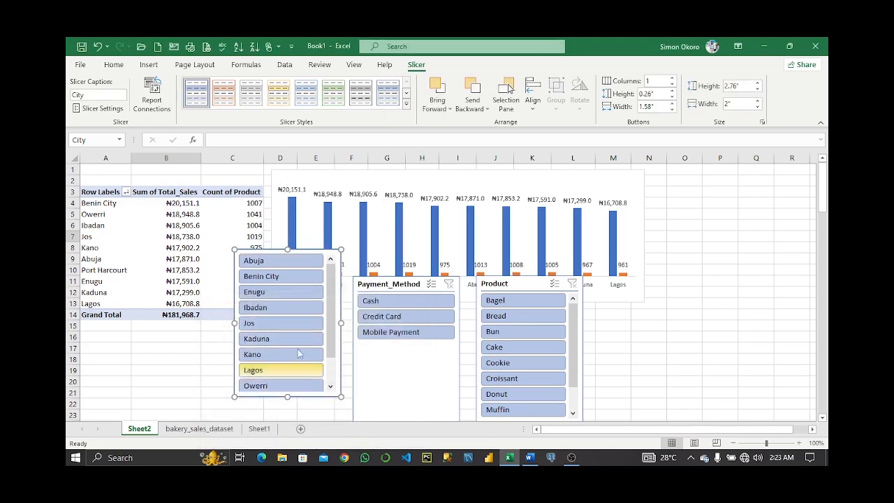
{"action": "double_click", "coordinate": [657, 81]}
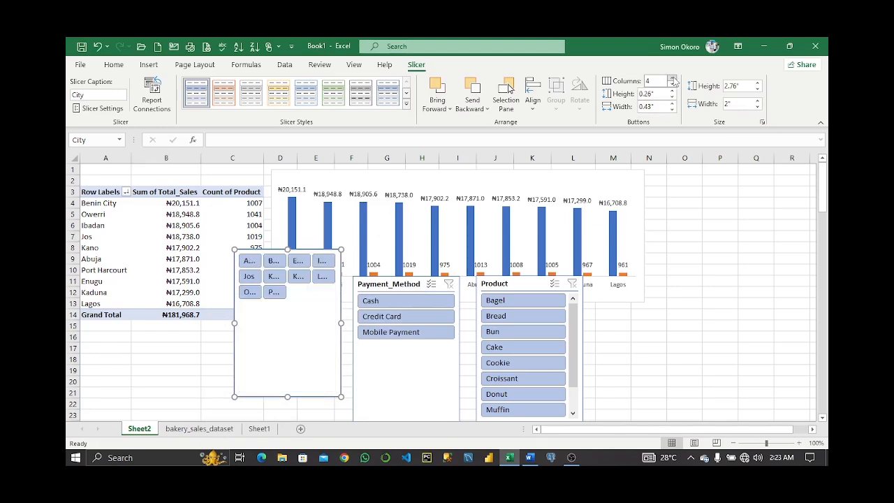
Set the City slicer to 5 button columns and resize it into a wide two-row strip below the PivotTable.
{"action": "type", "text": "5"}
{"action": "key", "text": "Return"}
{"action": "left_click_drag", "start_coordinate": [286, 397], "coordinate": [345, 354]}
Hide the Payment_Method slicer's header through its Slicer Settings.
{"action": "left_click", "coordinate": [427, 373]}
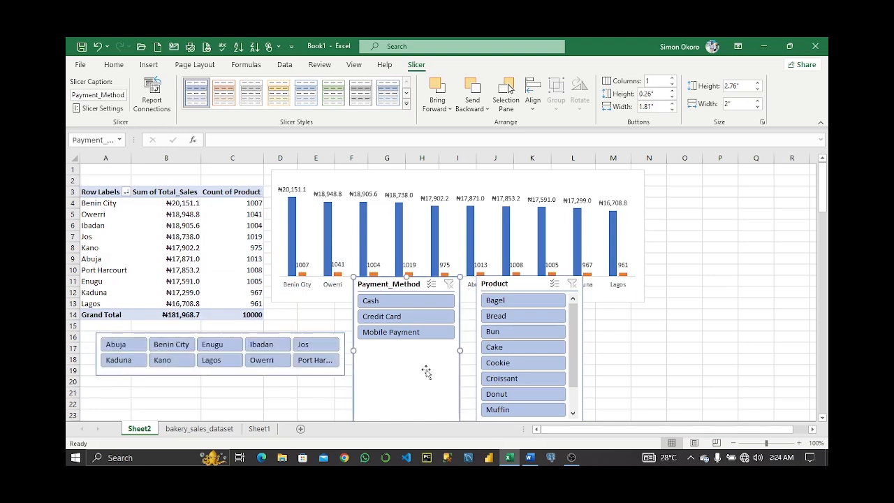
{"action": "right_click", "coordinate": [385, 379]}
{"action": "left_click", "coordinate": [428, 371]}
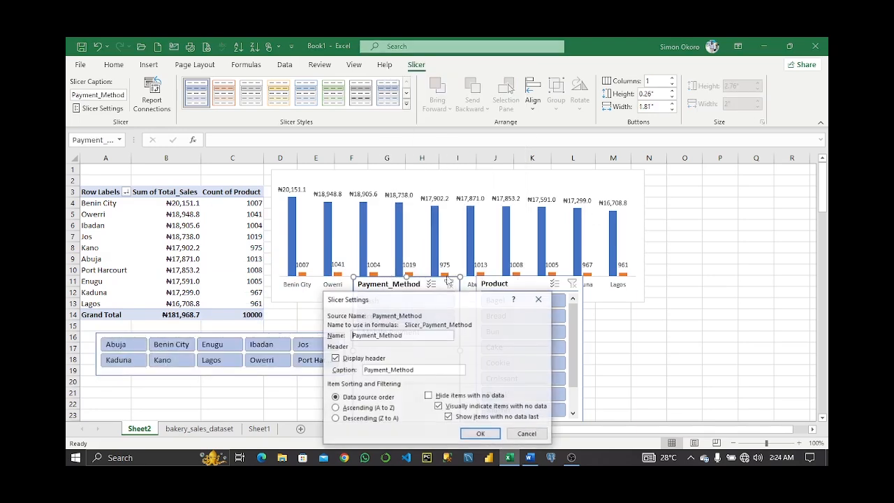
{"action": "left_click", "coordinate": [335, 358]}
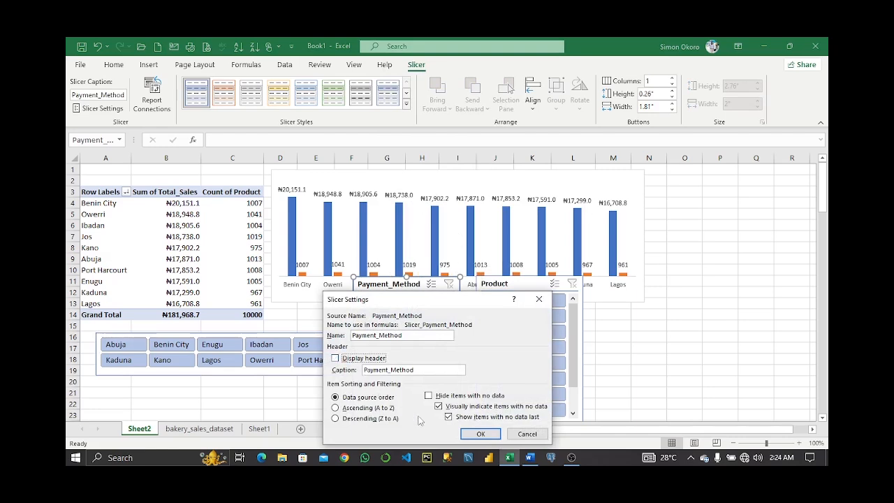
{"action": "left_click", "coordinate": [480, 434]}
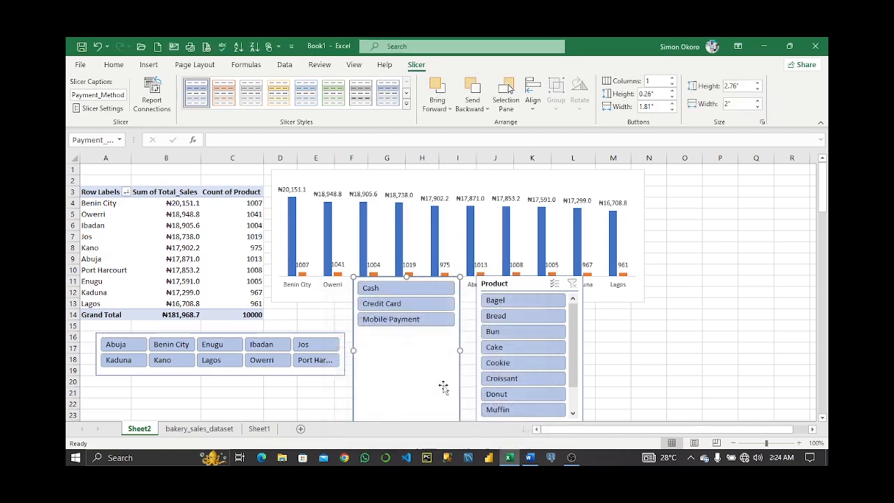
Set the Payment_Method slicer to 3 button columns and shrink it to a single row of buttons.
{"action": "left_click", "coordinate": [672, 77]}
{"action": "left_click", "coordinate": [672, 77]}
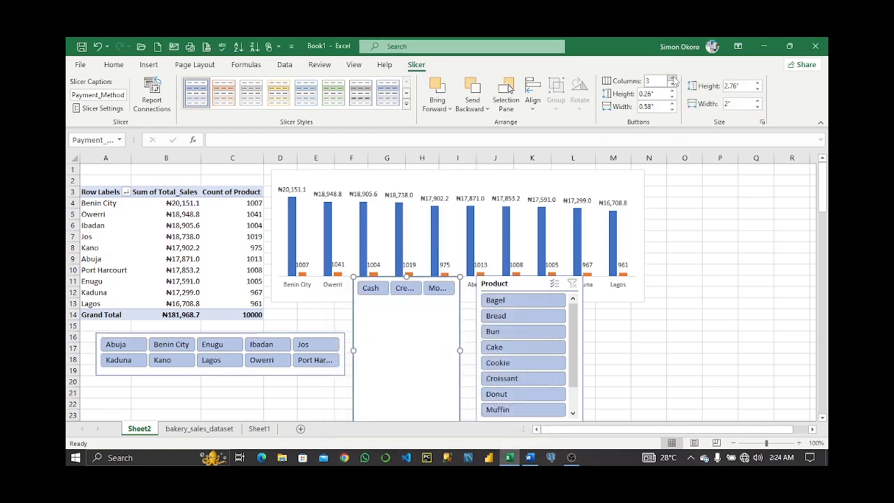
{"action": "left_click_drag", "start_coordinate": [445, 372], "coordinate": [444, 356]}
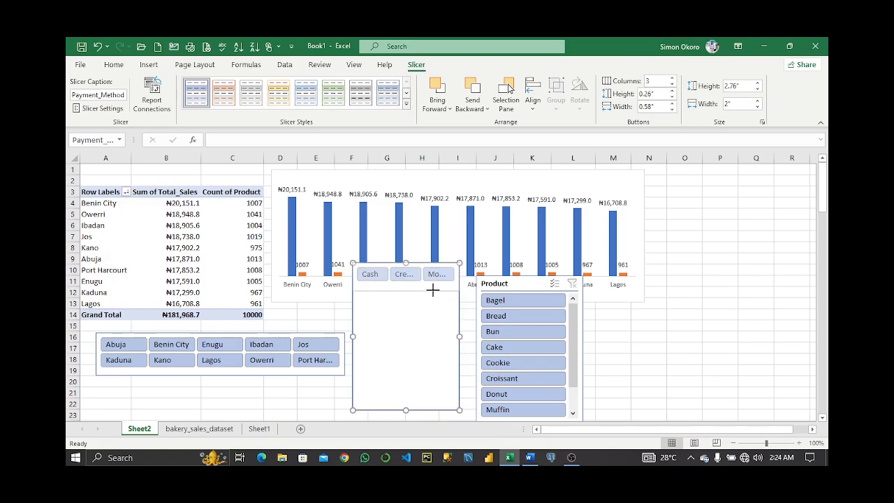
{"action": "left_click_drag", "start_coordinate": [433, 289], "coordinate": [440, 370]}
Hide the Product slicer's header through its Slicer Settings.
{"action": "left_click", "coordinate": [545, 331]}
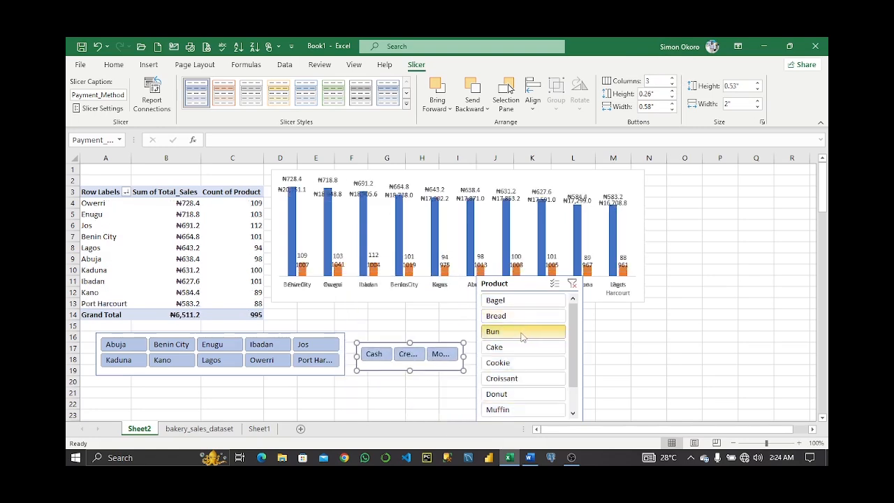
{"action": "left_click", "coordinate": [572, 283]}
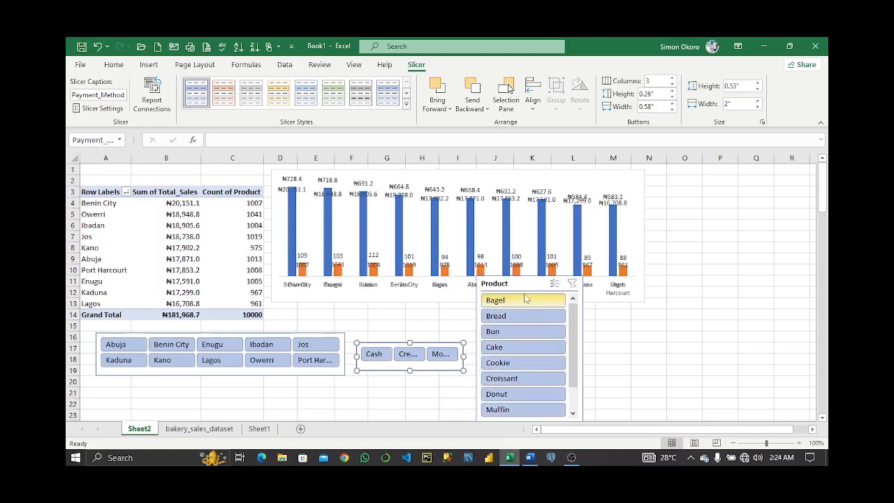
{"action": "left_click", "coordinate": [526, 285]}
{"action": "right_click", "coordinate": [526, 285]}
{"action": "left_click", "coordinate": [574, 373]}
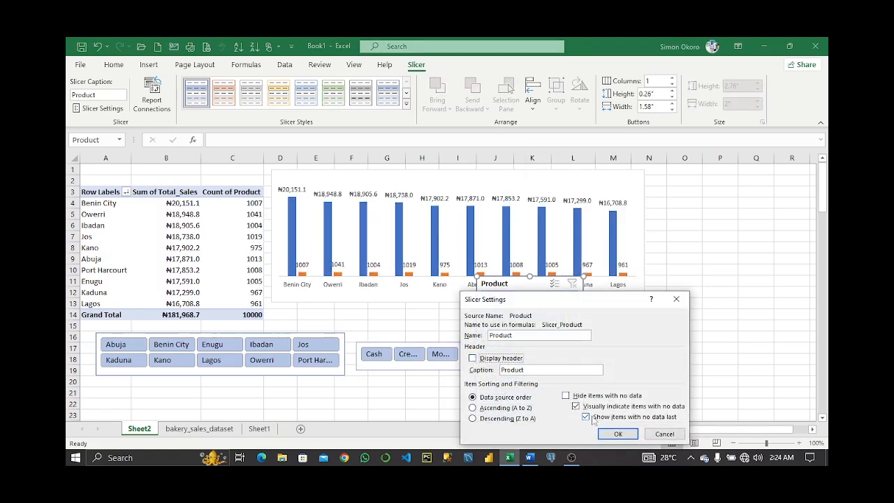
{"action": "left_click", "coordinate": [618, 434]}
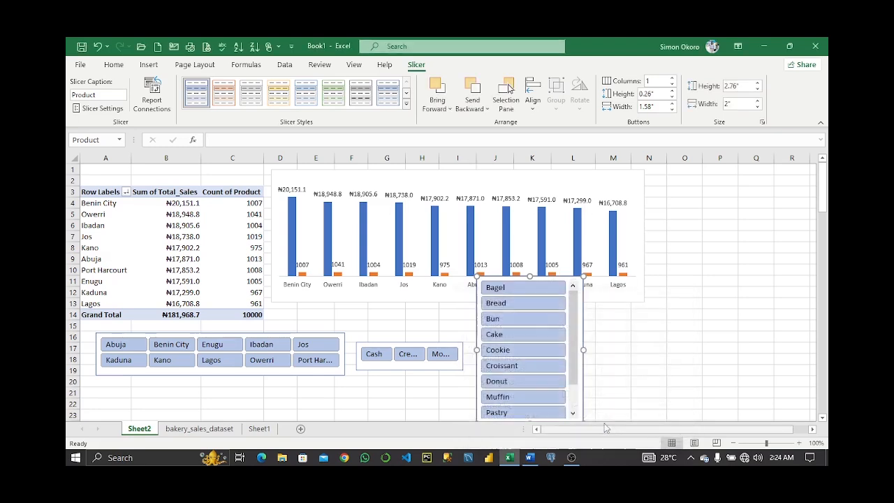
Set the Product slicer to 5 button columns and resize it to two rows about 4.23 inches wide.
{"action": "left_click", "coordinate": [672, 79]}
{"action": "left_click", "coordinate": [672, 79]}
{"action": "left_click", "coordinate": [672, 79]}
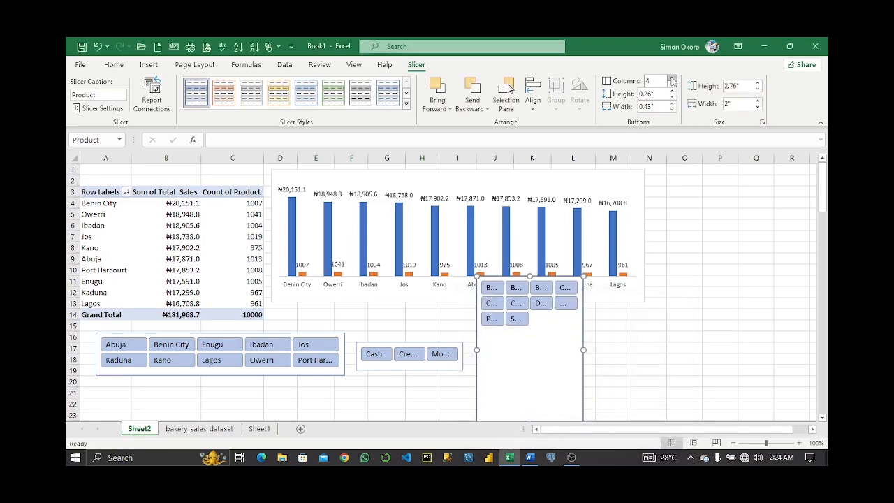
{"action": "left_click", "coordinate": [672, 81]}
{"action": "left_click_drag", "start_coordinate": [551, 367], "coordinate": [556, 343]}
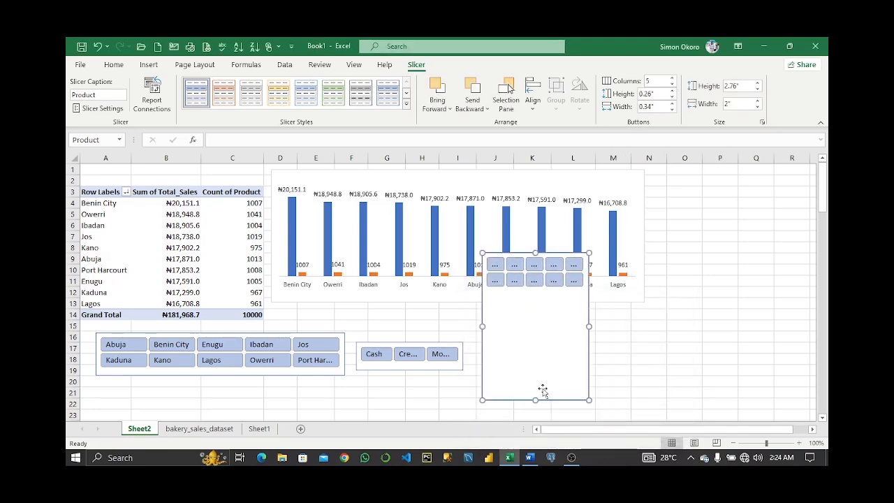
{"action": "left_click_drag", "start_coordinate": [538, 391], "coordinate": [554, 367]}
{"action": "left_click_drag", "start_coordinate": [583, 357], "coordinate": [702, 358]}
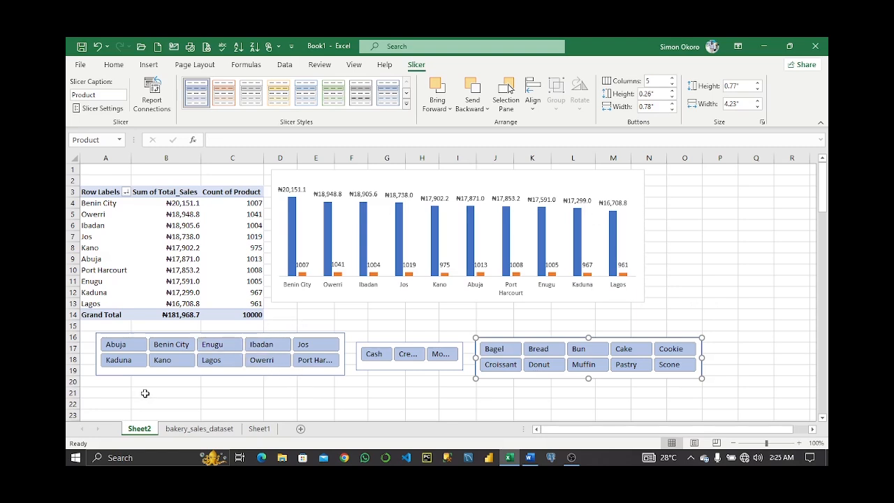
Test the City slicer by filtering Abuja, Benin City and Owerri in turn, then clear the City filter.
{"action": "left_click", "coordinate": [127, 346]}
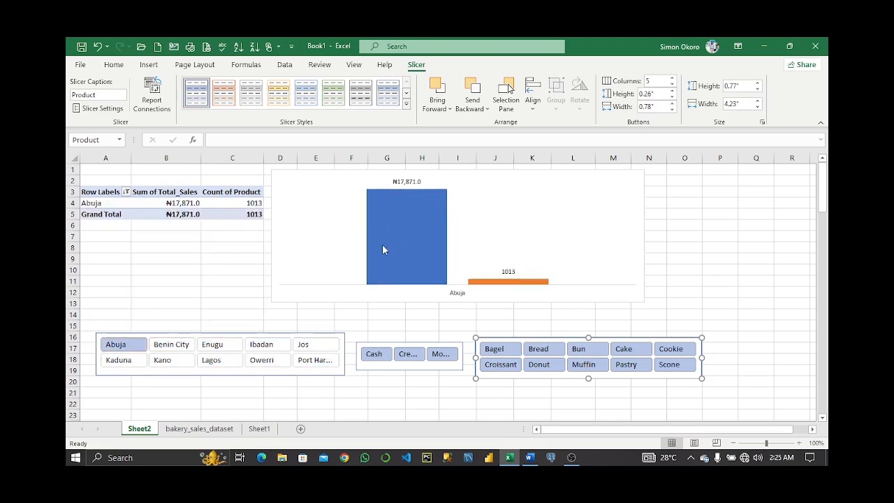
{"action": "mouse_move", "coordinate": [411, 195]}
{"action": "left_click", "coordinate": [172, 346]}
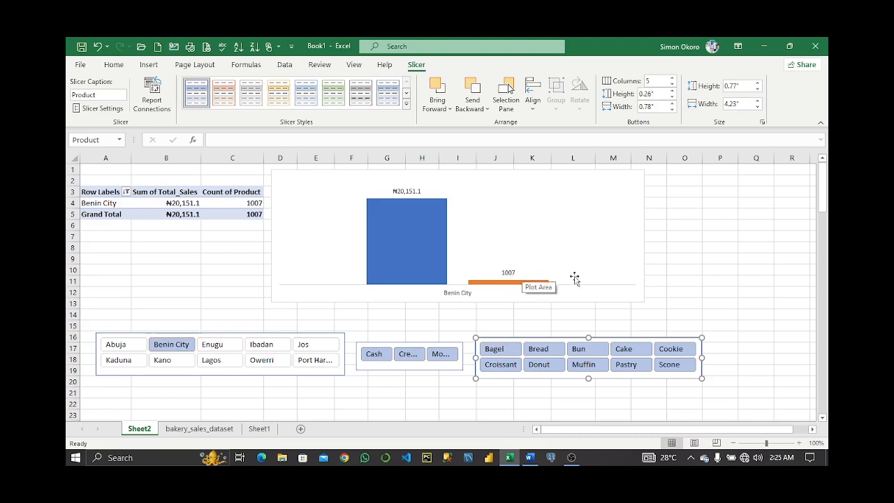
{"action": "left_click", "coordinate": [267, 361]}
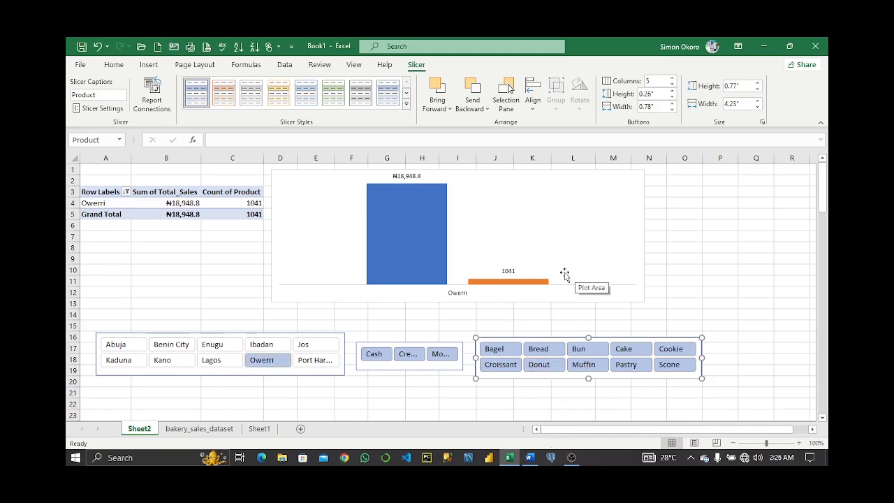
{"action": "right_click", "coordinate": [338, 342]}
{"action": "left_click", "coordinate": [381, 263]}
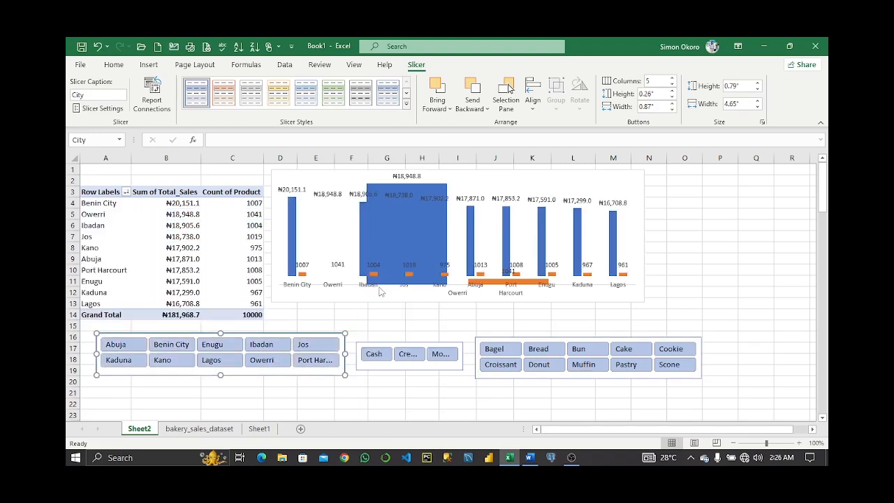
Filter the PivotTable by Cash and then by Credit Card using the Payment_Method slicer.
{"action": "left_click", "coordinate": [375, 355]}
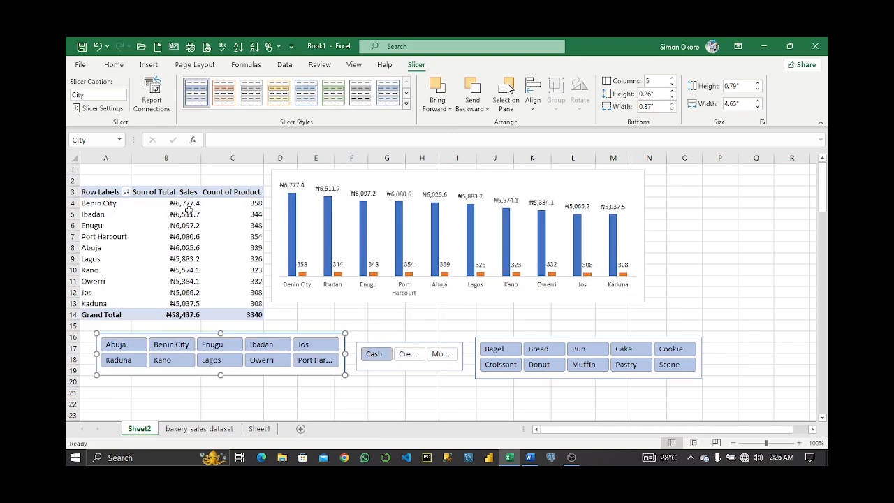
{"action": "mouse_move", "coordinate": [198, 225]}
{"action": "left_click", "coordinate": [408, 354]}
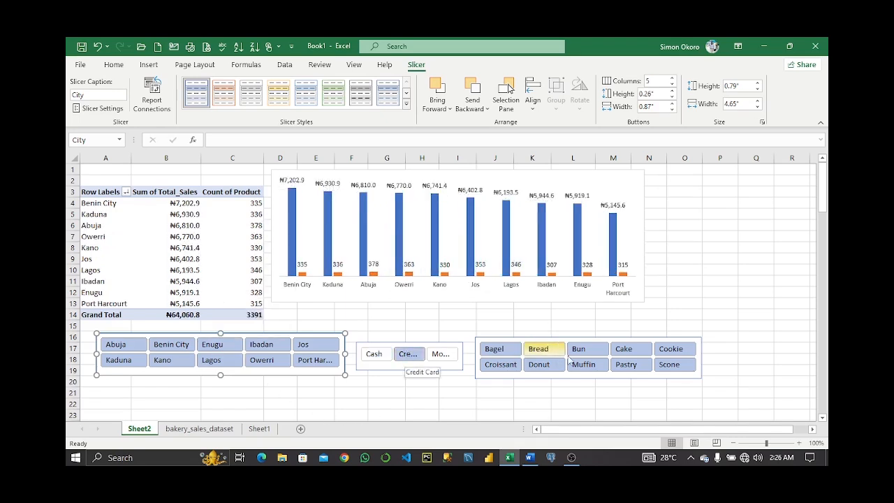
Move the Product slicer further right and widen the Payment_Method slicer to about 3.23 inches.
{"action": "left_click_drag", "start_coordinate": [698, 375], "coordinate": [752, 372]}
{"action": "left_click", "coordinate": [462, 356]}
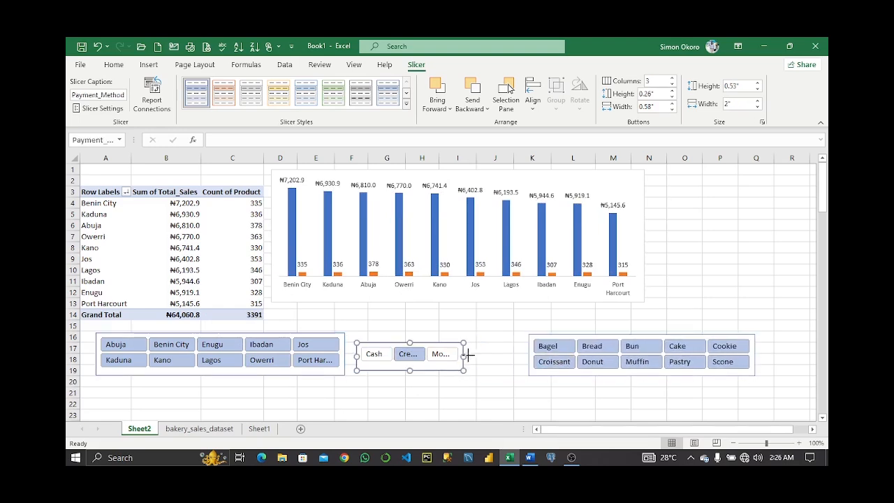
{"action": "left_click_drag", "start_coordinate": [464, 356], "coordinate": [523, 355]}
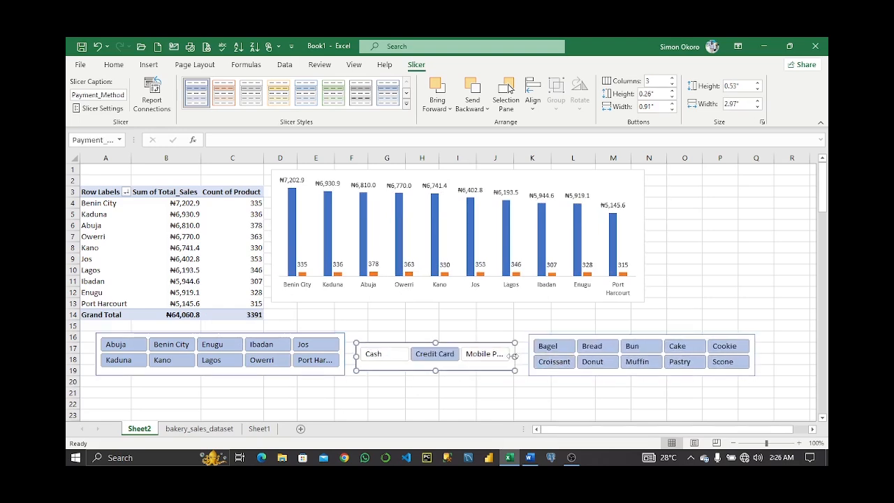
Filter by Mobile Payment, then clear the Payment_Method slicer filter.
{"action": "left_click", "coordinate": [440, 358]}
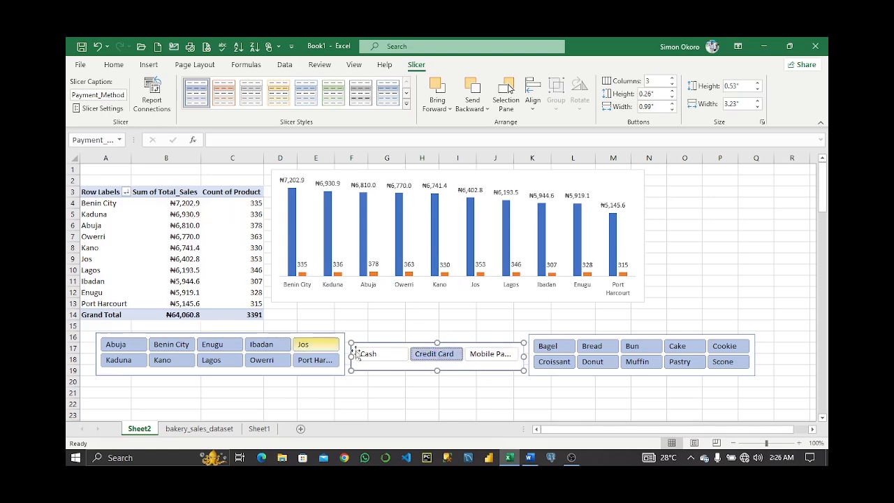
{"action": "left_click", "coordinate": [492, 354]}
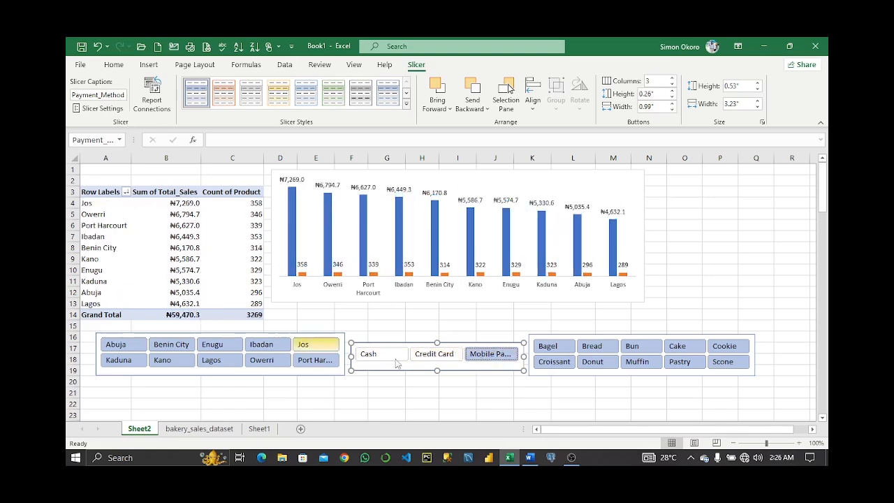
{"action": "right_click", "coordinate": [476, 361]}
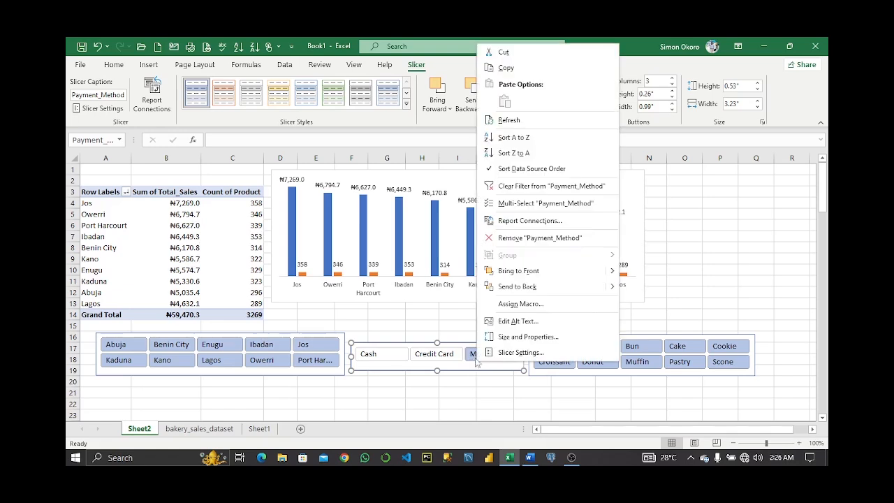
{"action": "left_click", "coordinate": [514, 186]}
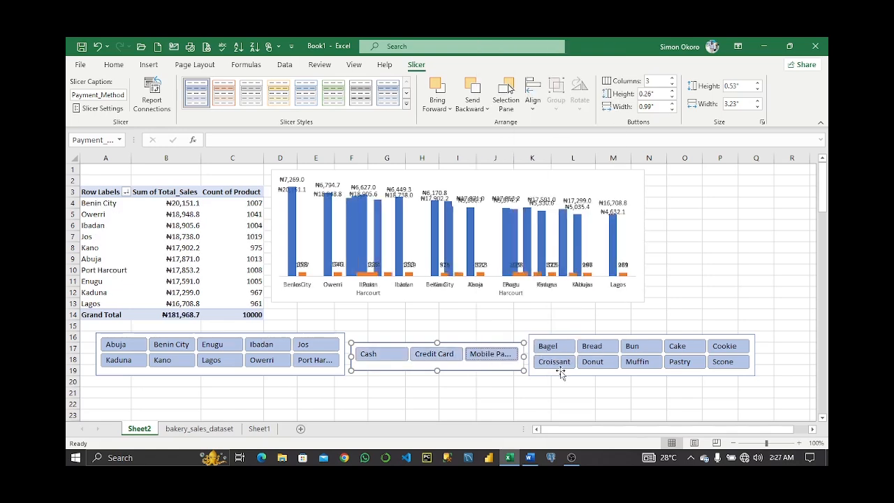
Filter by Bread, Bun and Cake in the Product slicer, then clear the Product filter.
{"action": "left_click", "coordinate": [599, 351]}
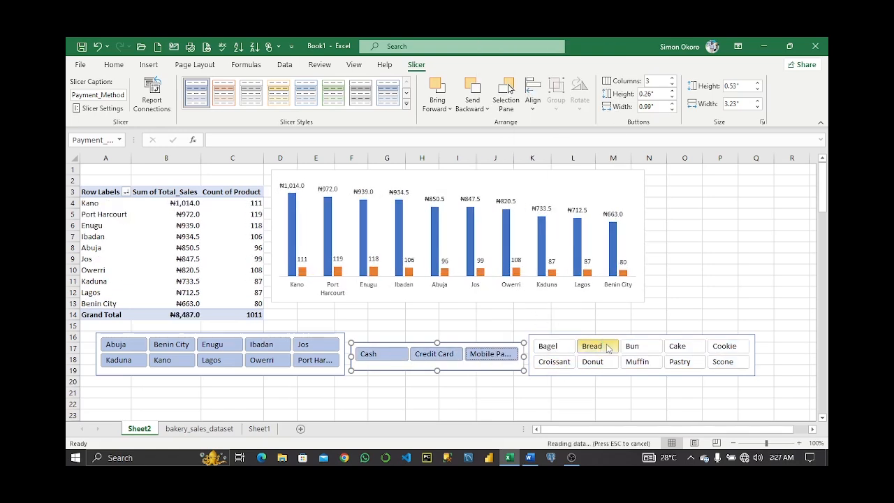
{"action": "left_click", "coordinate": [639, 350]}
{"action": "left_click", "coordinate": [679, 348]}
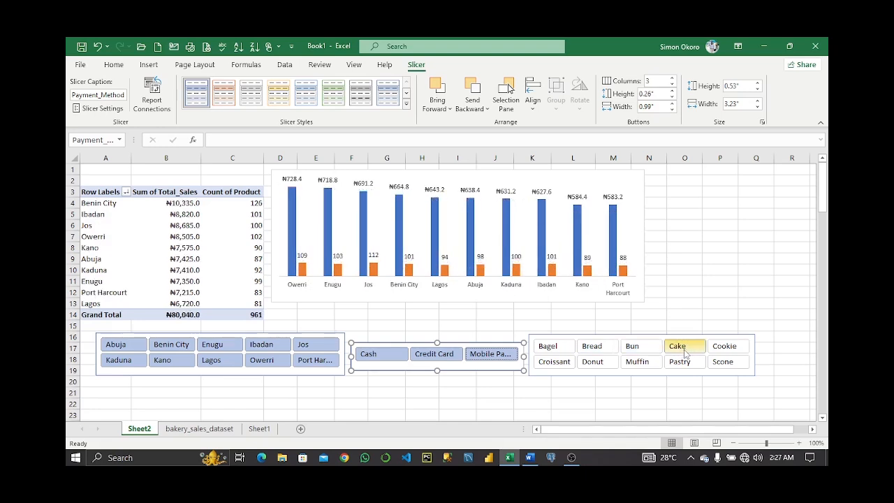
{"action": "right_click", "coordinate": [683, 354]}
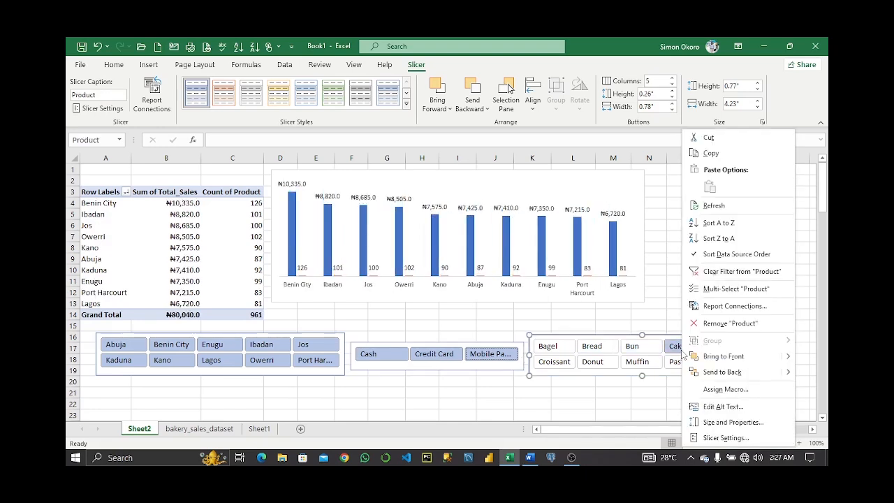
{"action": "left_click", "coordinate": [720, 271]}
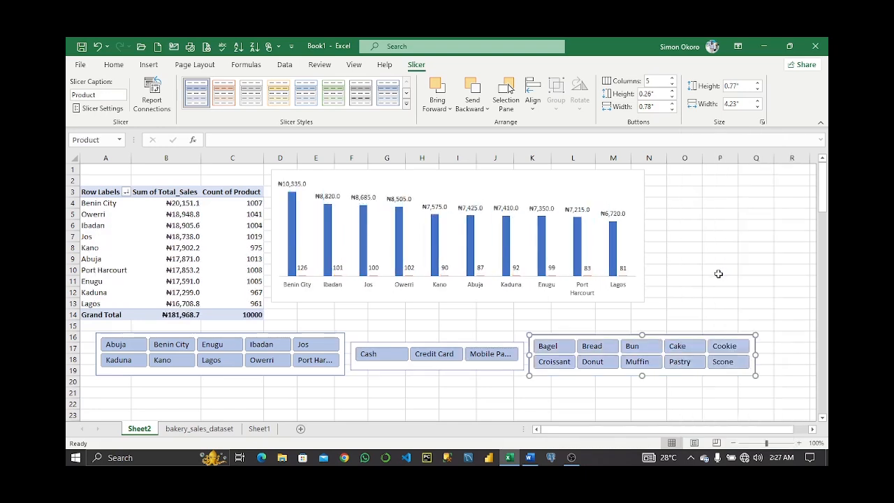
{"action": "left_click", "coordinate": [717, 275]}
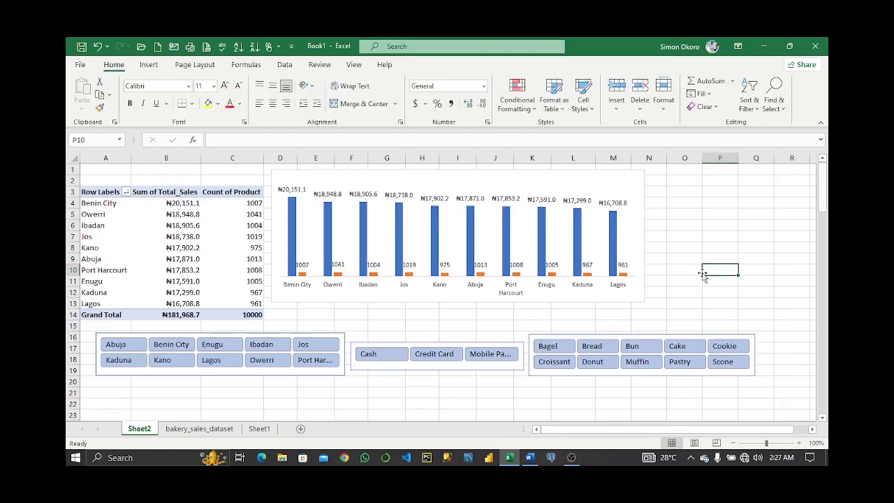